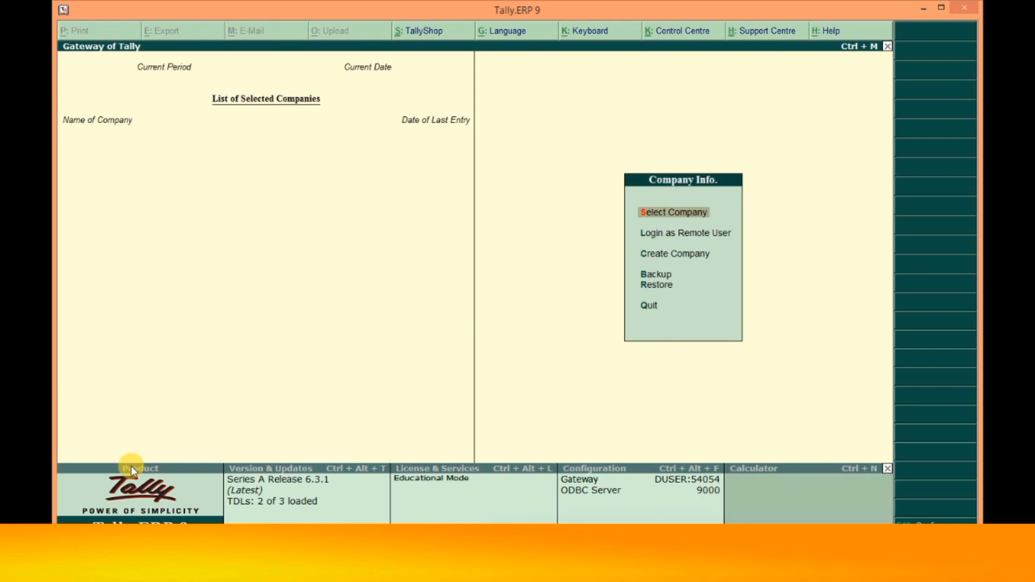
key("Down")
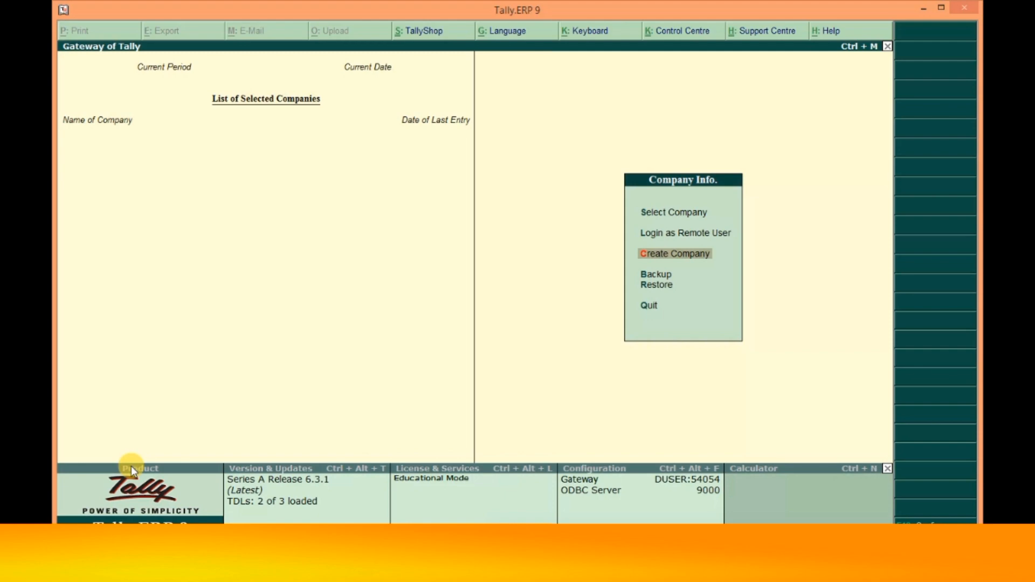
- Open the Company Creation form and return to its data directory field
key("Return")
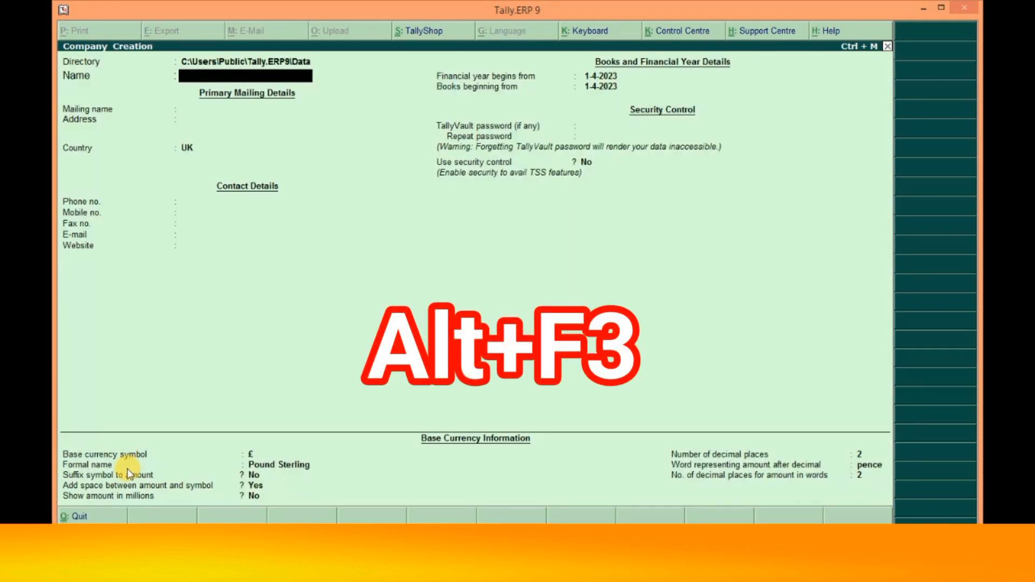
key("BackSpace")
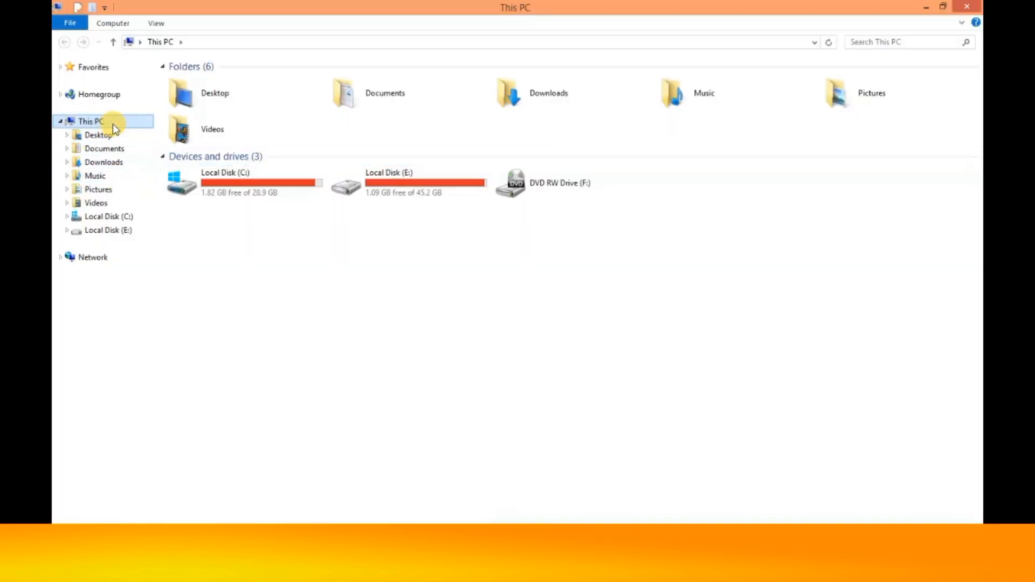
- Browse in File Explorer to C:\Users\Public\Tally.ERP9\Data to check its contents
double_click(259, 188)
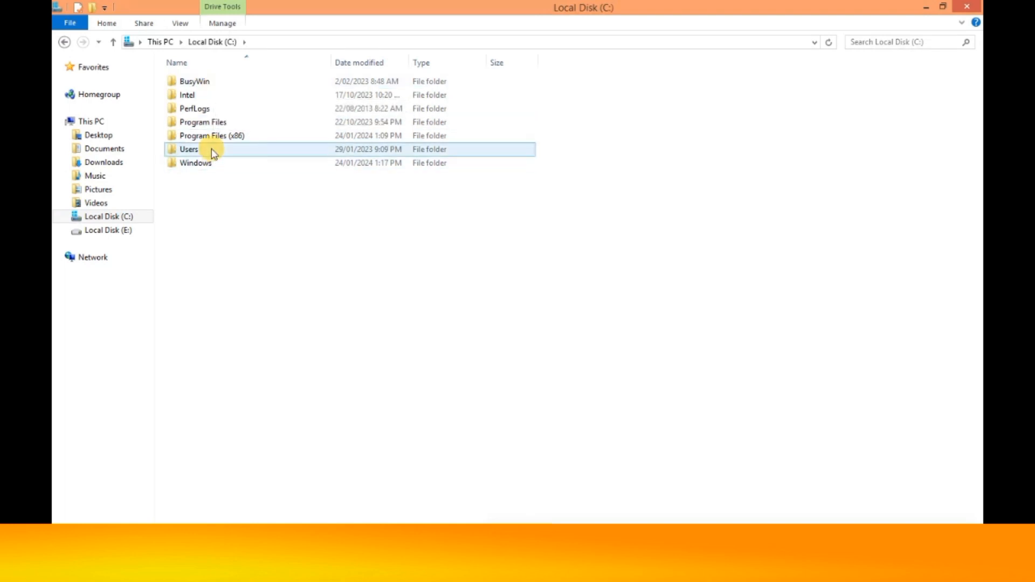
double_click(211, 148)
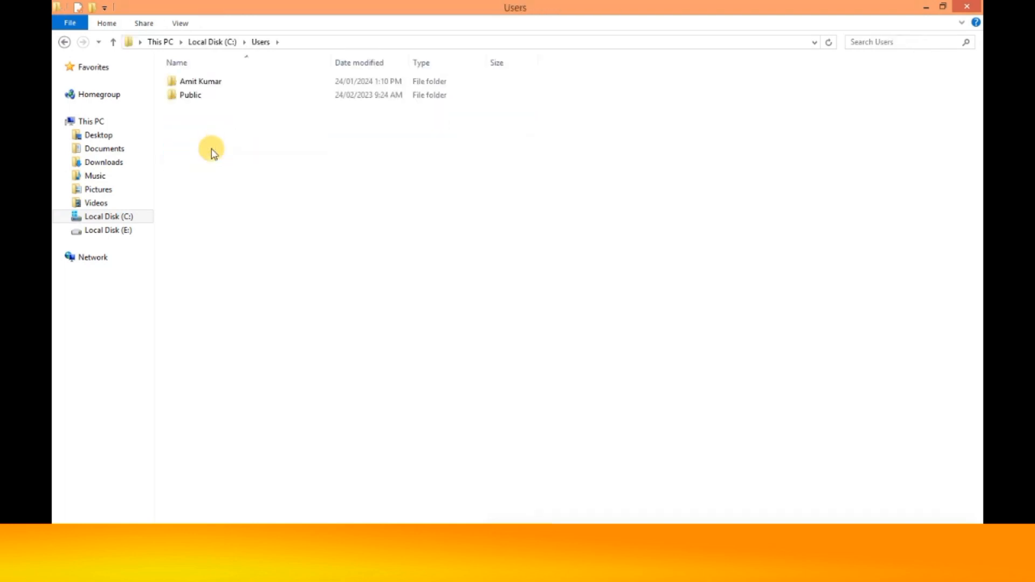
double_click(206, 95)
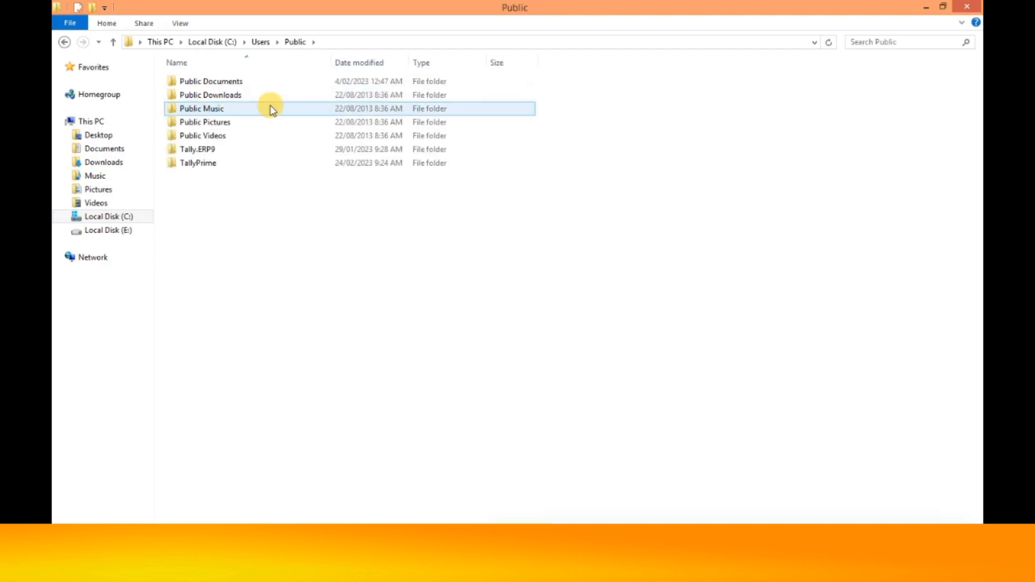
left_click(203, 150)
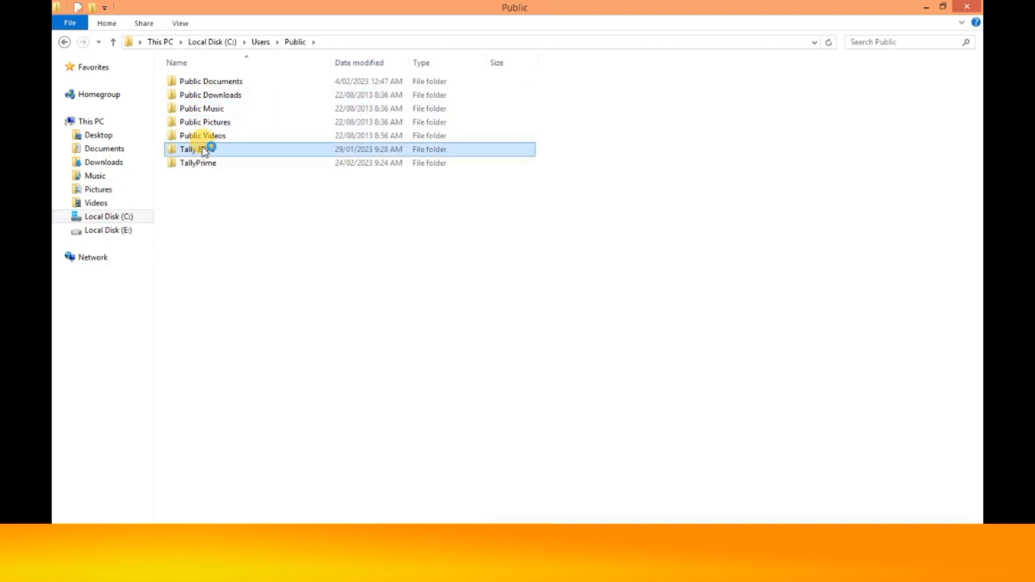
double_click(203, 149)
left_click(194, 86)
double_click(207, 85)
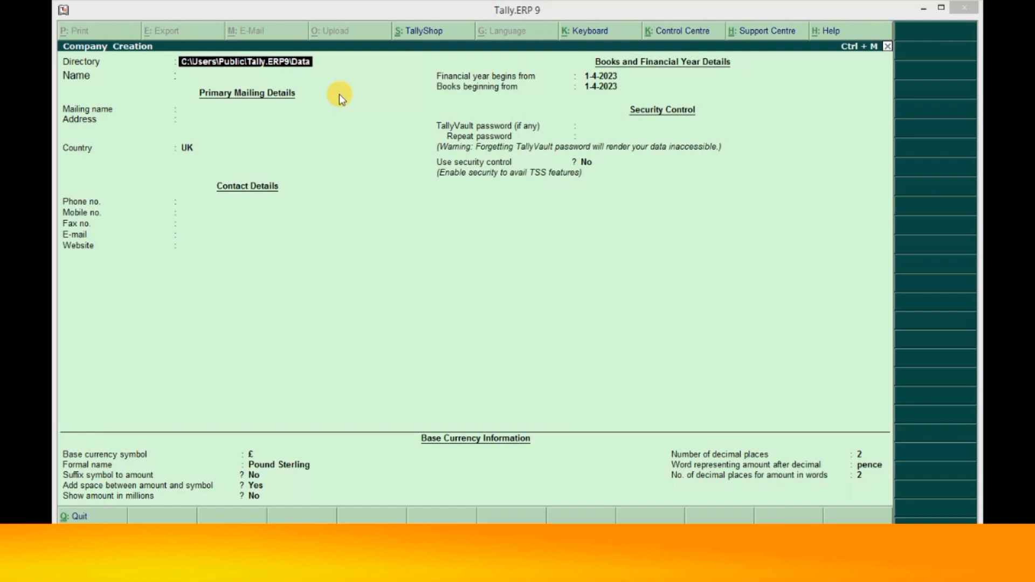
- Keep the default data directory, name the company VIVEK COMPUTER EDUCATION and enter its shop address
left_click(300, 65)
type("d")
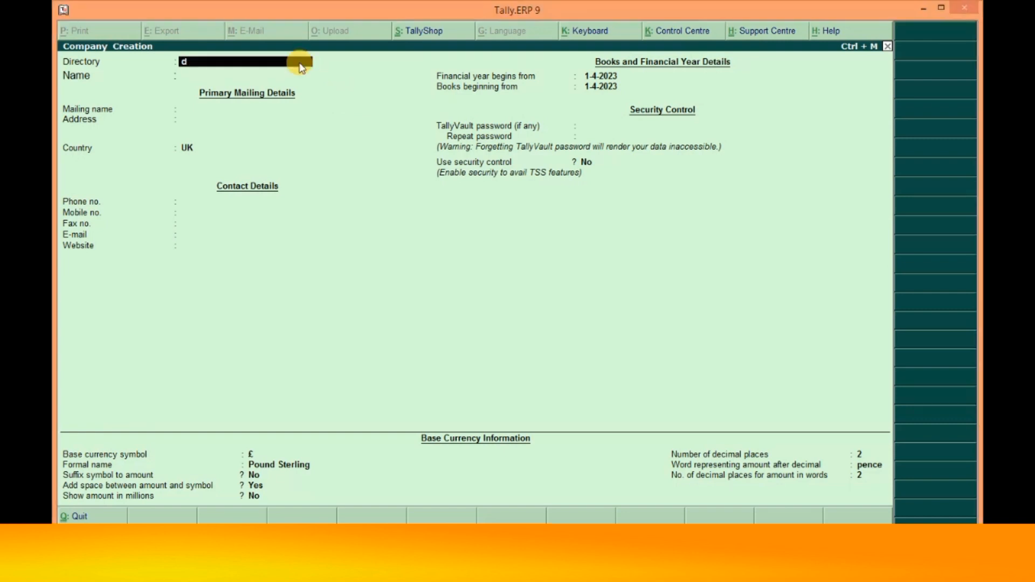
key("BackSpace")
key("Return")
type("VIVEK COMPUT")
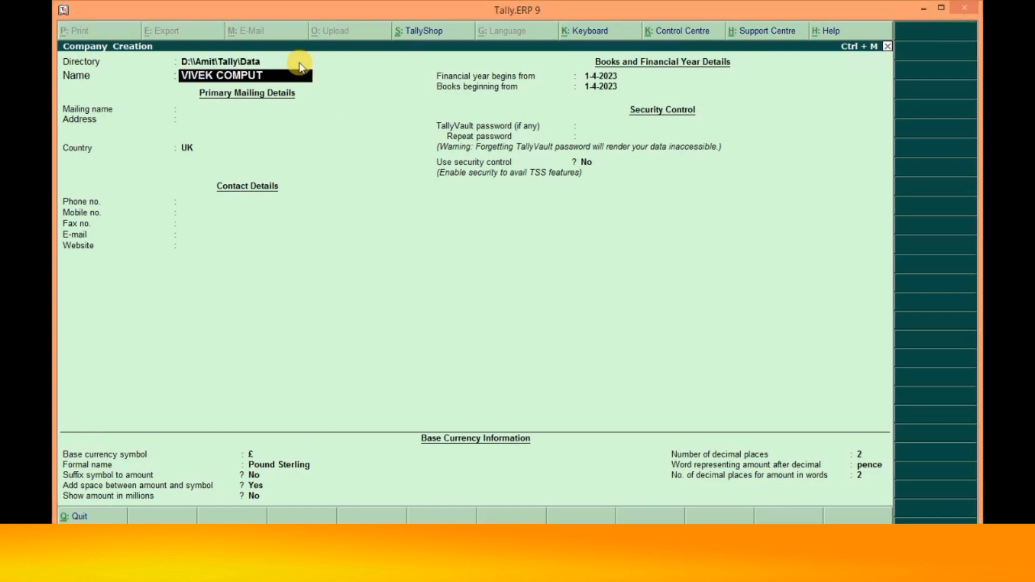
type("ER EDUCATION")
key("Return")
key("Return")
type("SHOP")
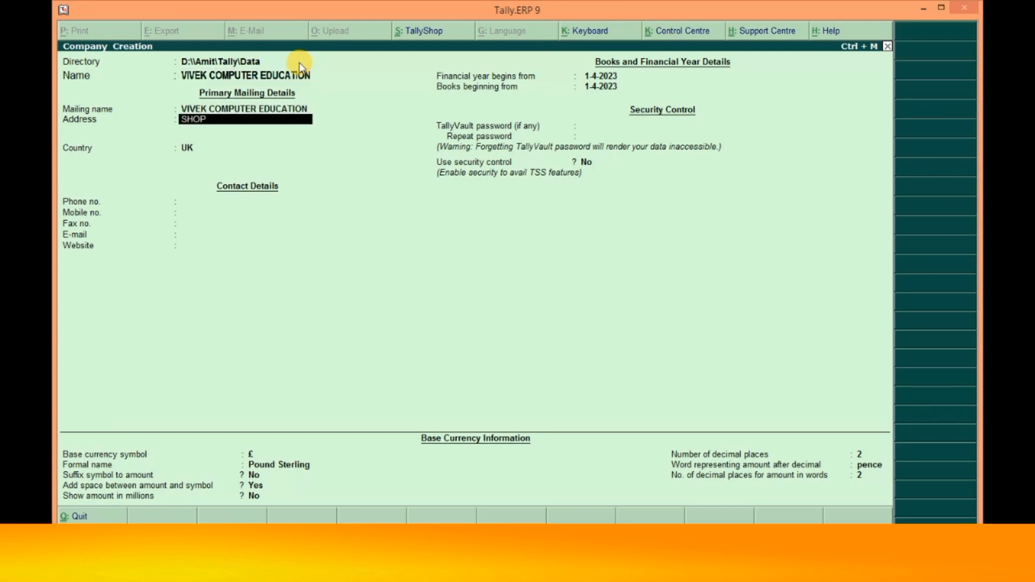
key("BackSpace")
key("BackSpace")
key("BackSpace")
key("BackSpace")
type("Shop No.5")
key("Return")
key("Return")
key("Return")
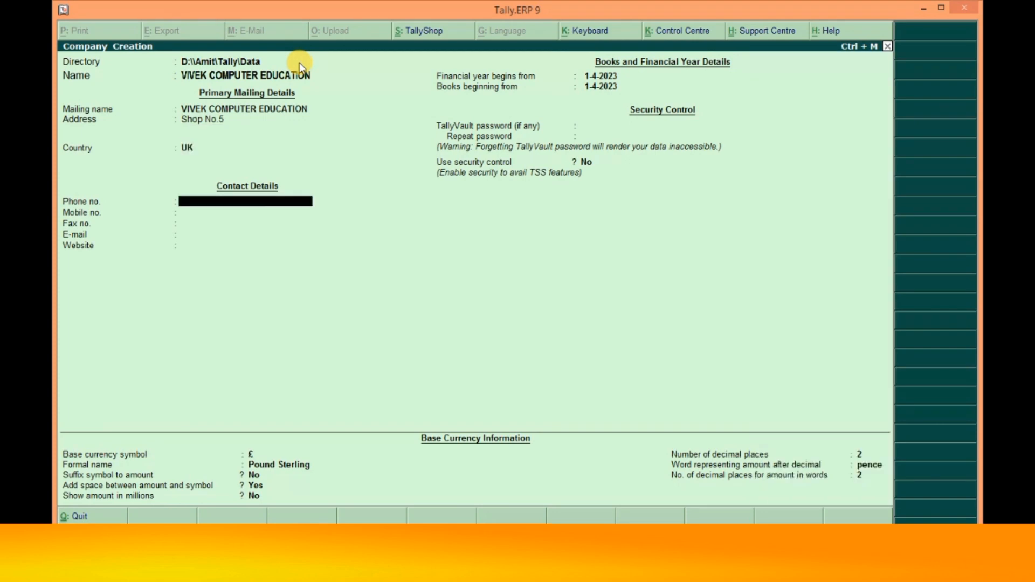
- Set the country to India and the state to Uttar Pradesh, and enter the pincode
key("BackSpace")
type("ind")
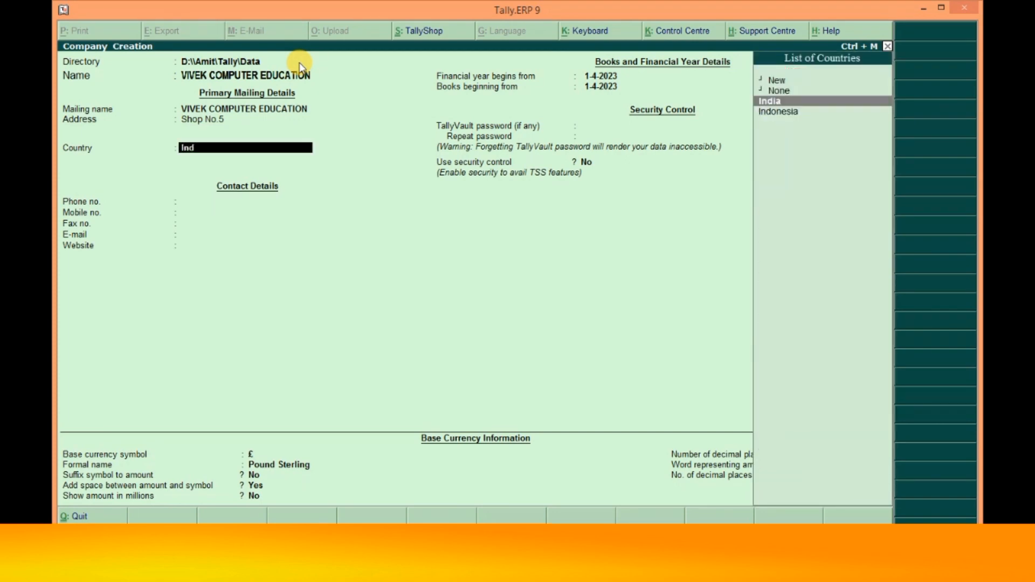
key("Return")
key("Return")
key("BackSpace")
type("u")
key("Down")
key("Return")
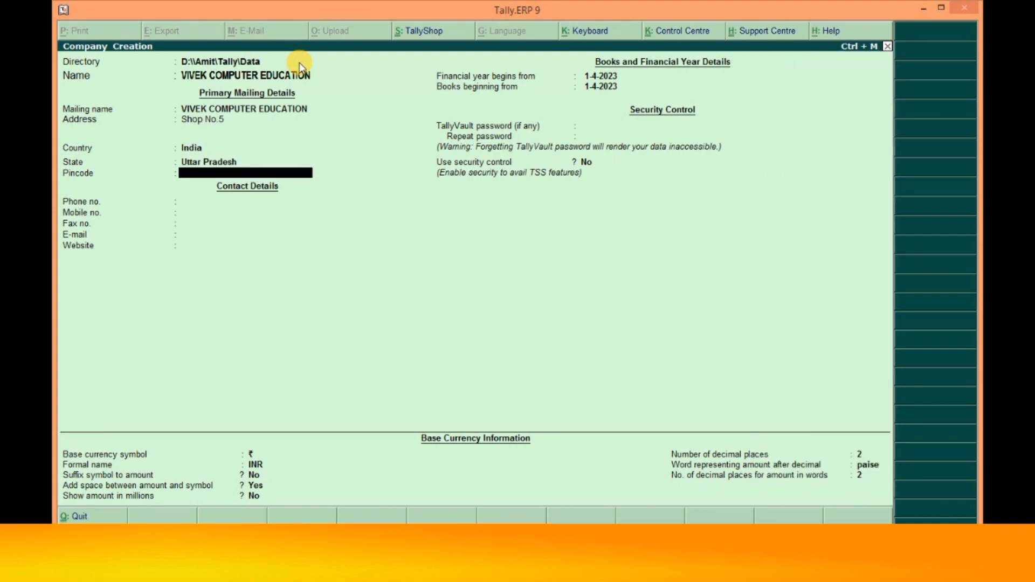
type("201003")
key("Return")
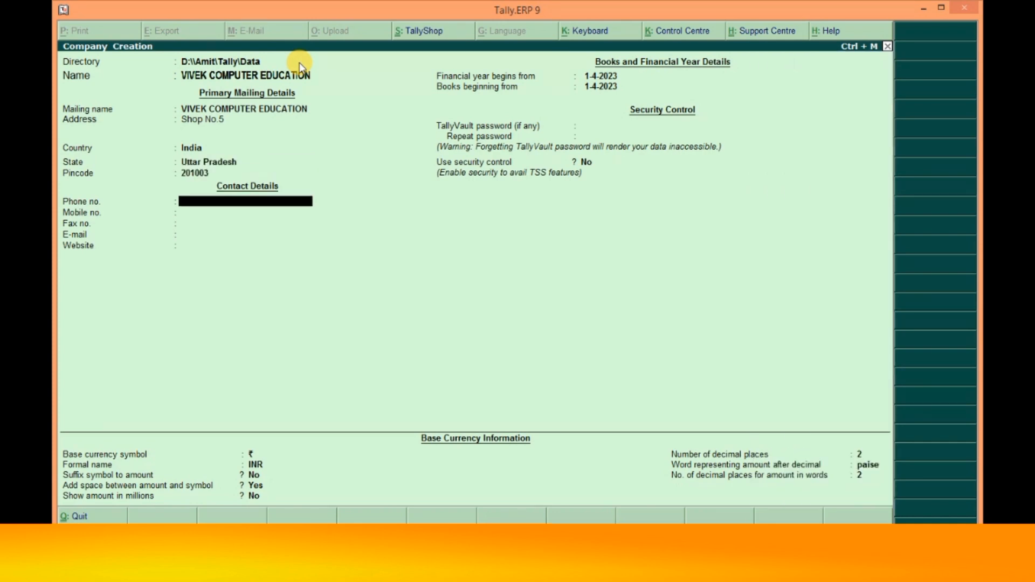
key("Return")
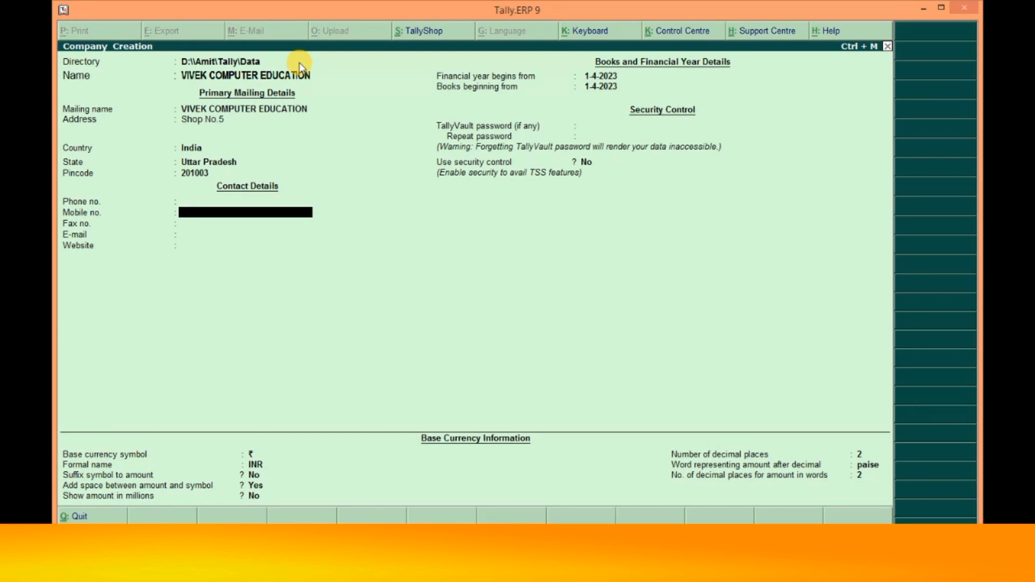
- Enter the company's e-mail address and website
key("Return")
key("Return")
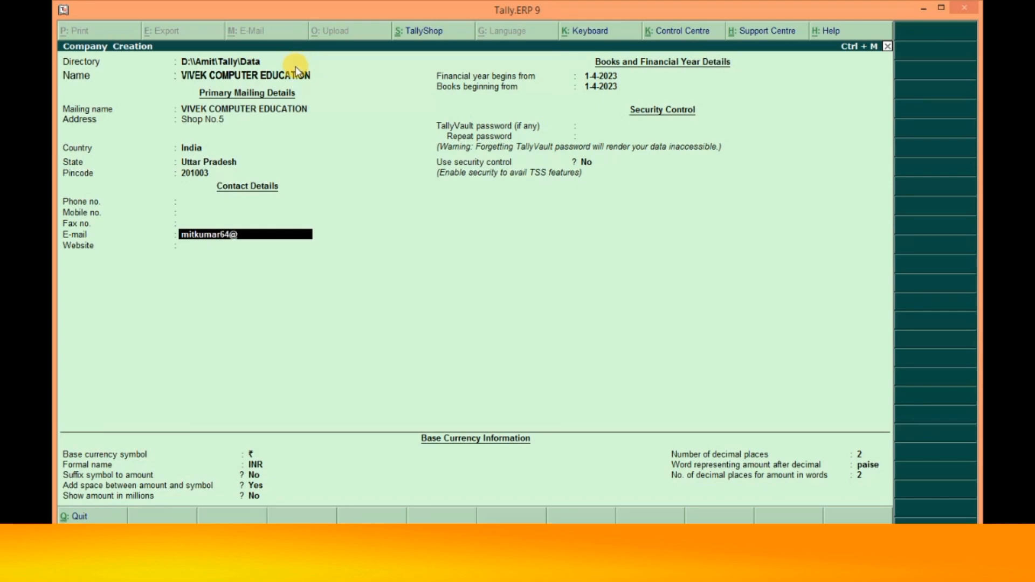
key("Return")
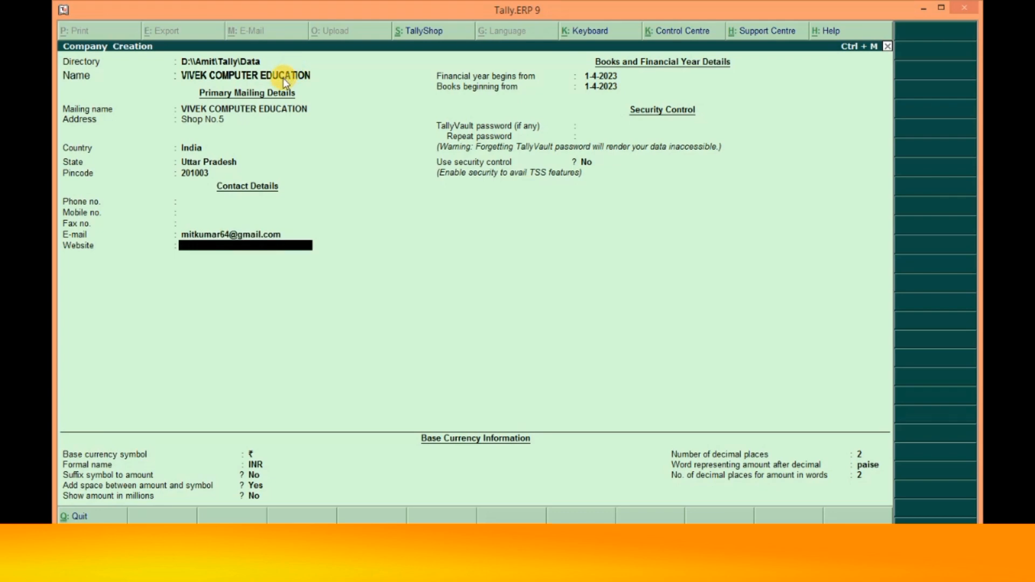
type("https://mitkumar64.blogspot.com")
- Set the financial year start to 1-4-2024
key("Return")
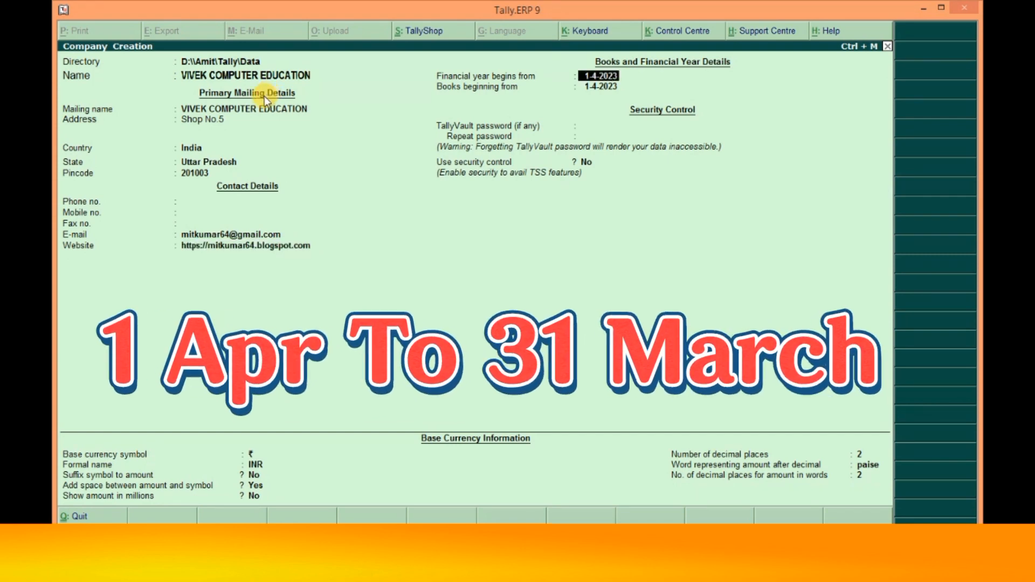
key("BackSpace")
type("4")
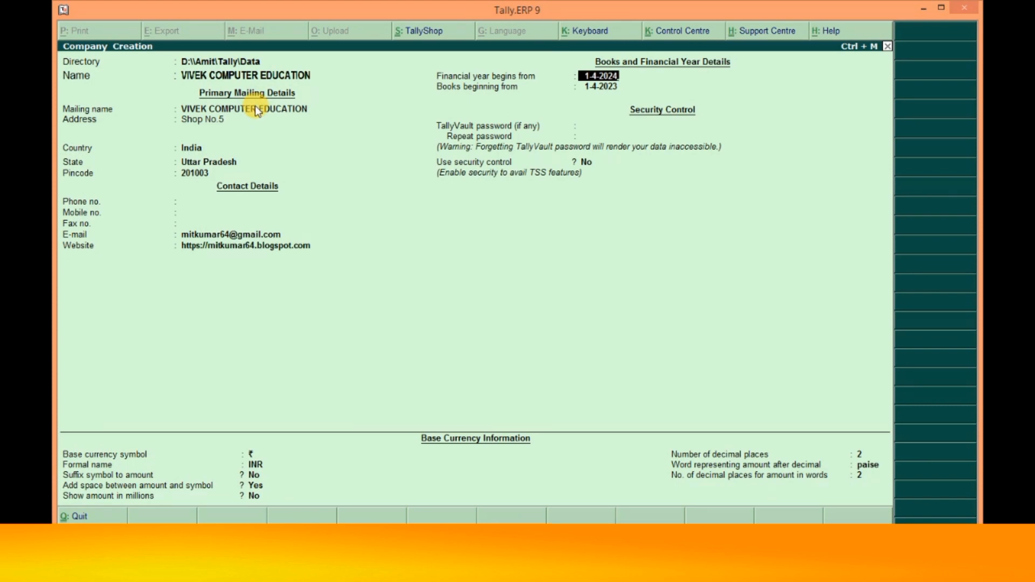
key("Return")
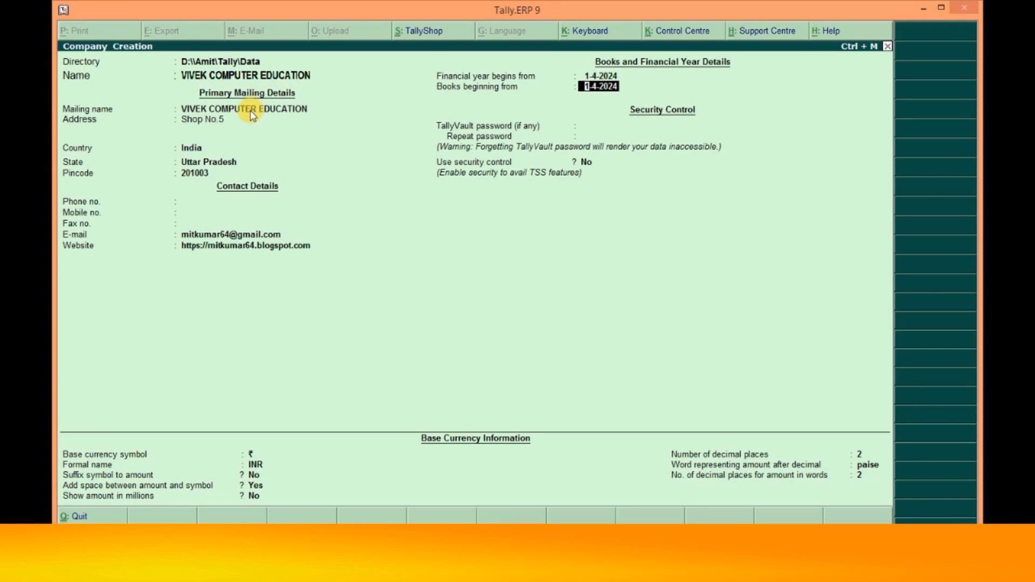
key("Up")
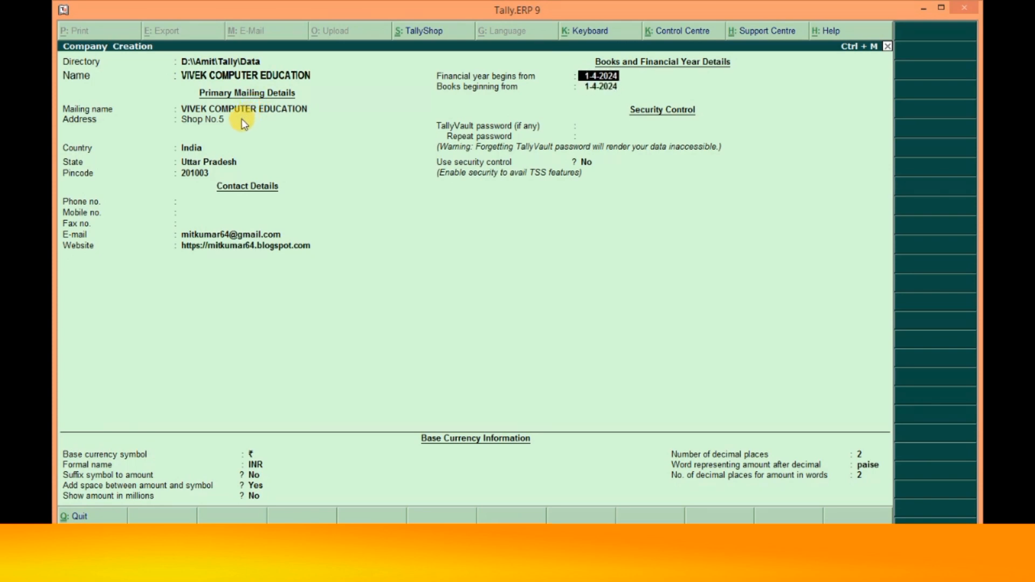
key("Return")
key("Return")
key("Return")
key("Return")
key("Return")
key("Up")
key("Up")
key("Up")
key("Up")
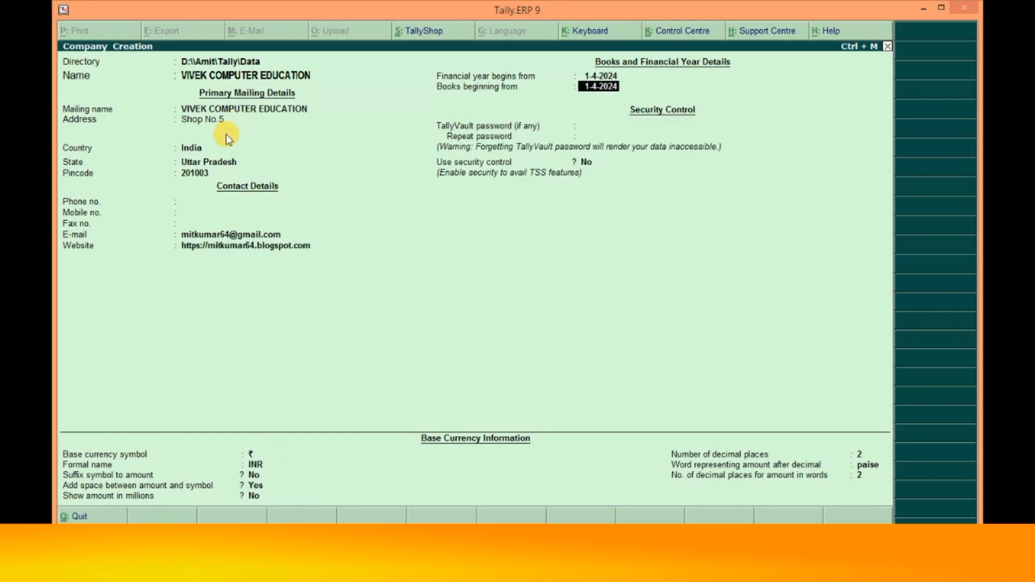
key("Return")
- Leave the TallyVault password blank and set Use security control to No
type("*")
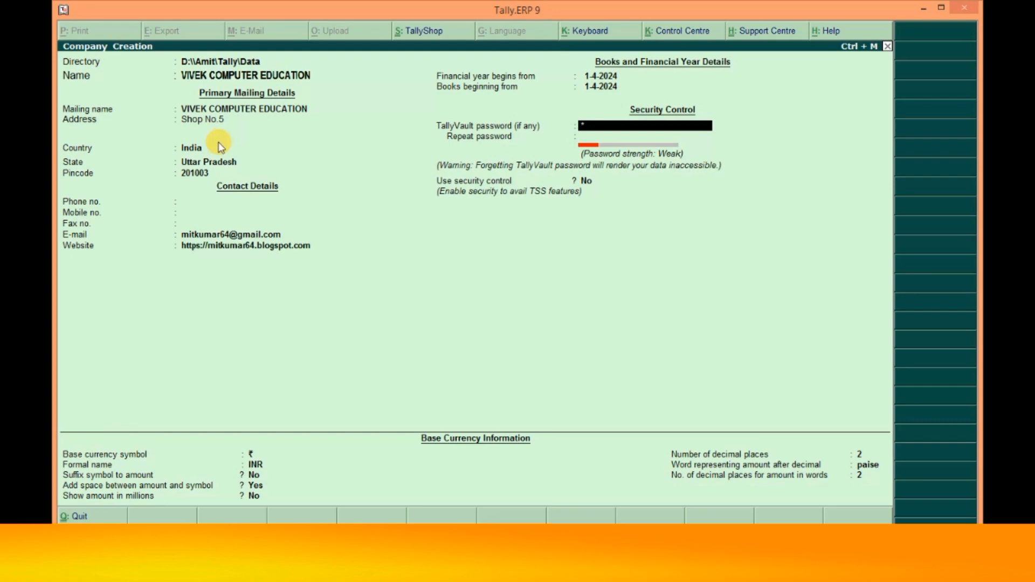
key("Return")
key("Return")
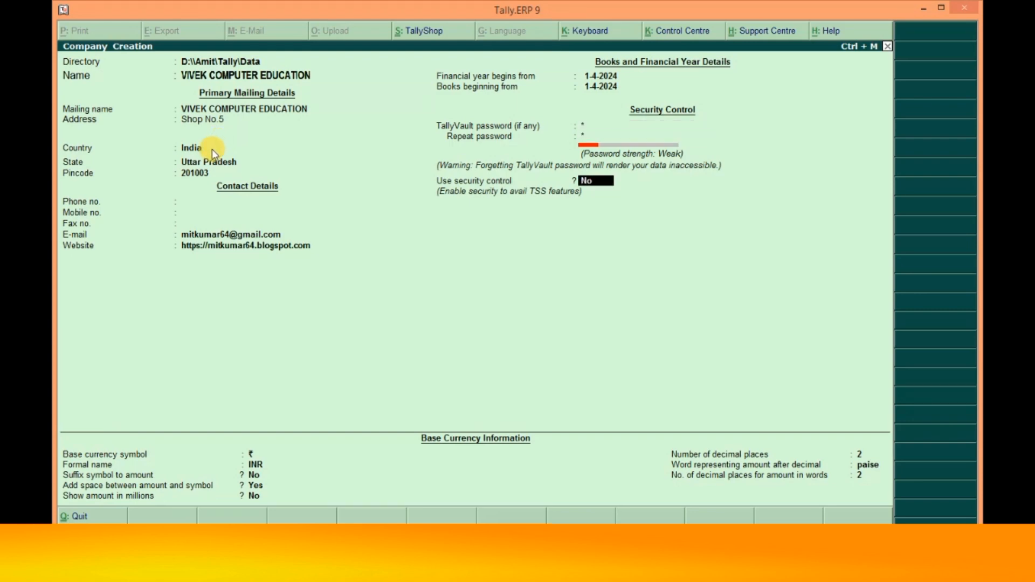
type("y")
key("Return")
key("Up")
key("Up")
key("Up")
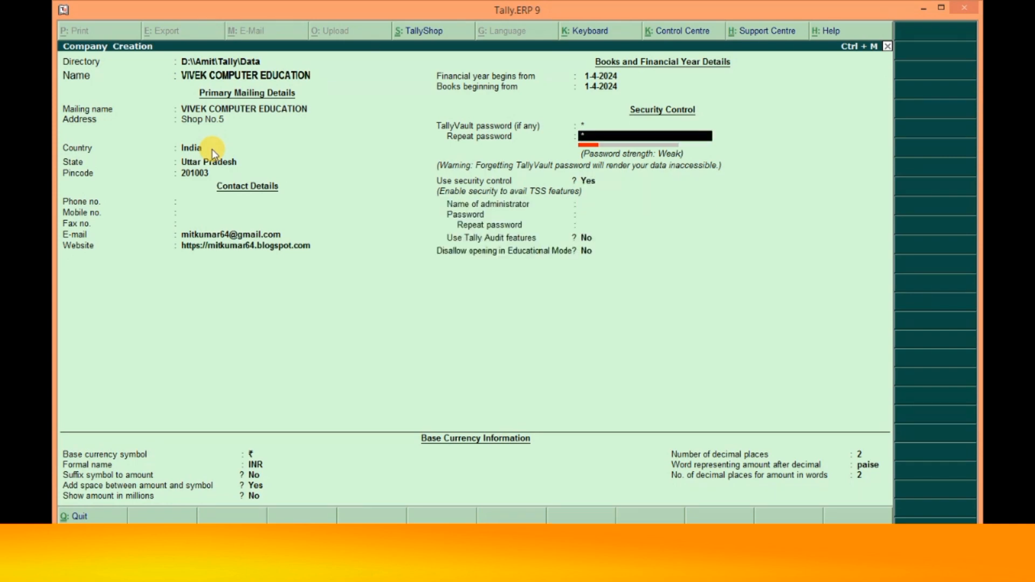
key("BackSpace")
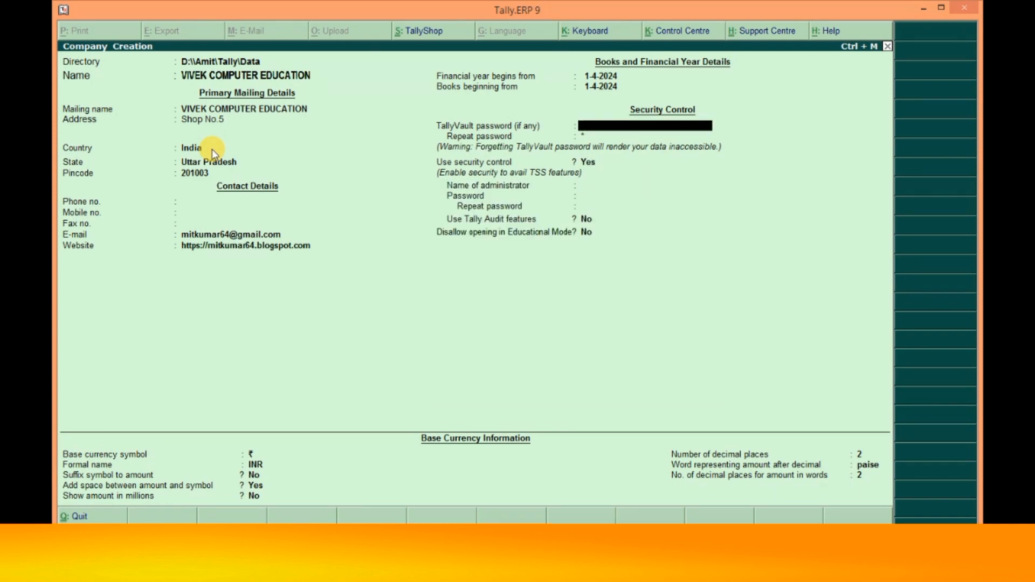
key("Return")
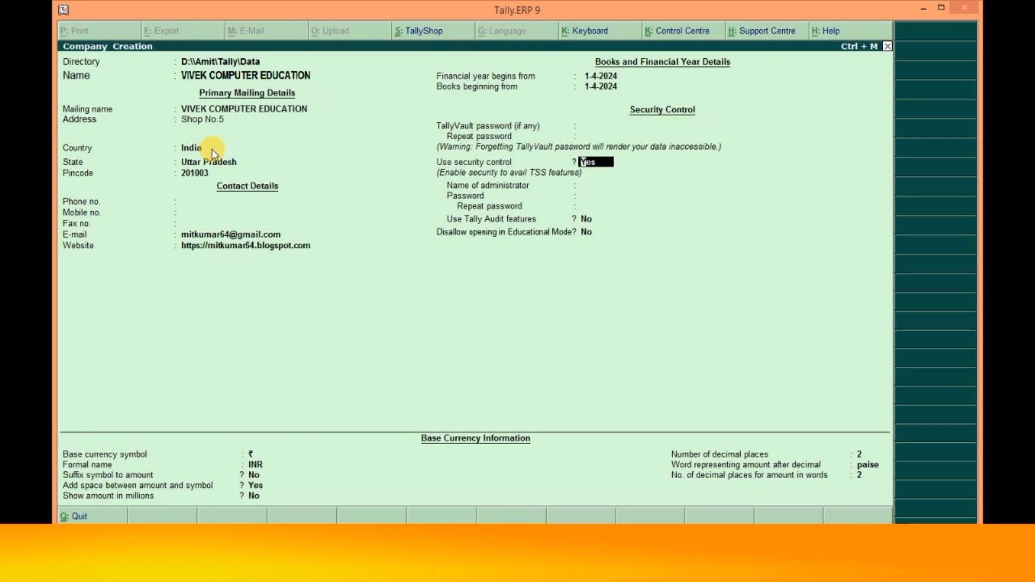
key("n")
key("Return")
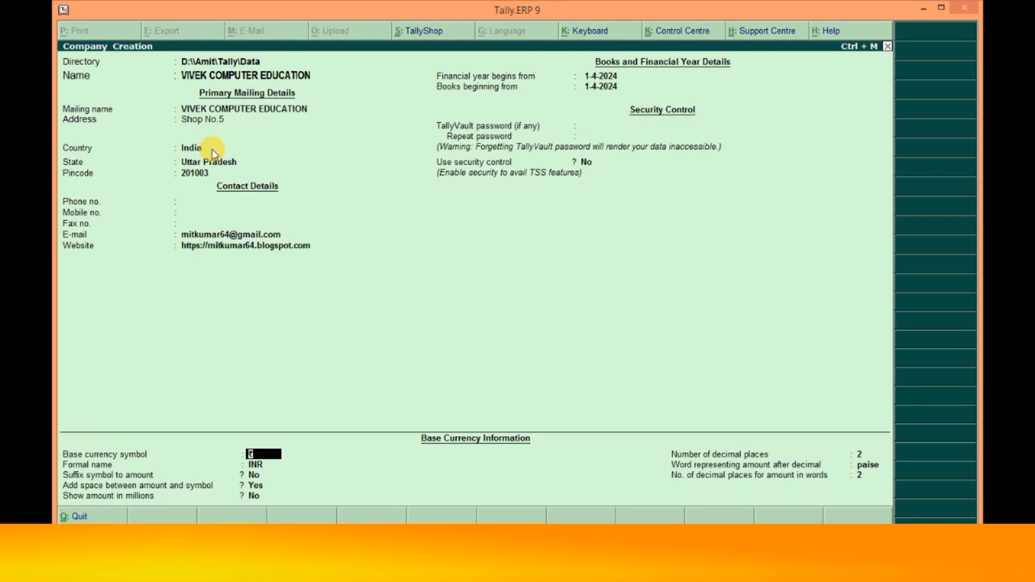
- Set the currency formal name to Indian National Rupees and accept the remaining currency fields
key("Return")
key("Return")
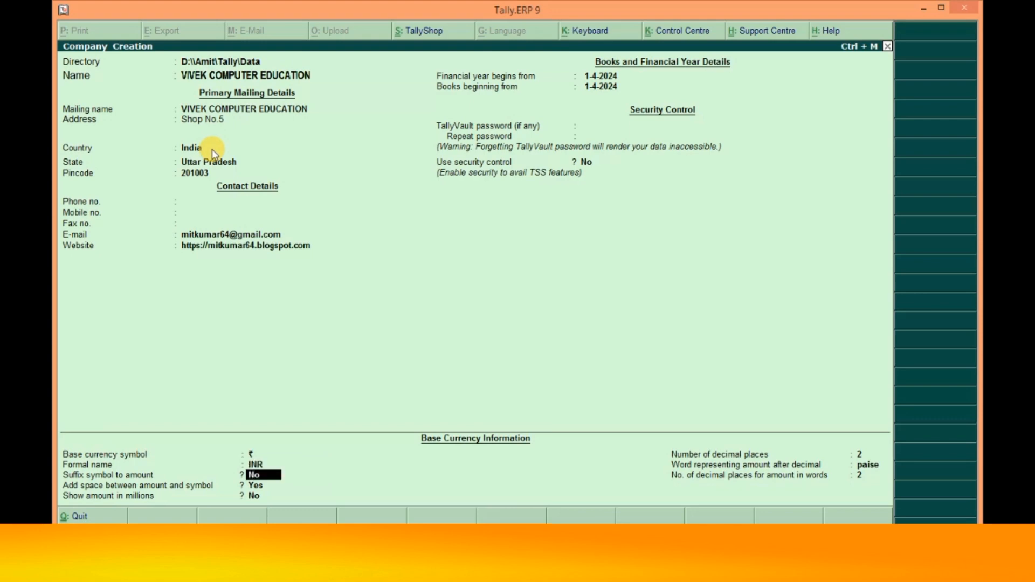
key("Up")
key("Up")
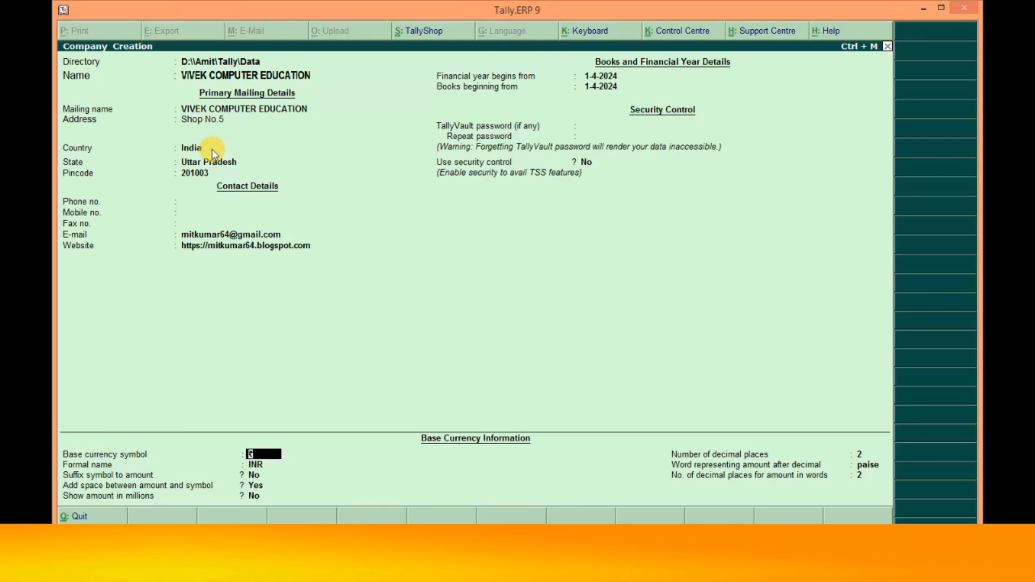
key("Down")
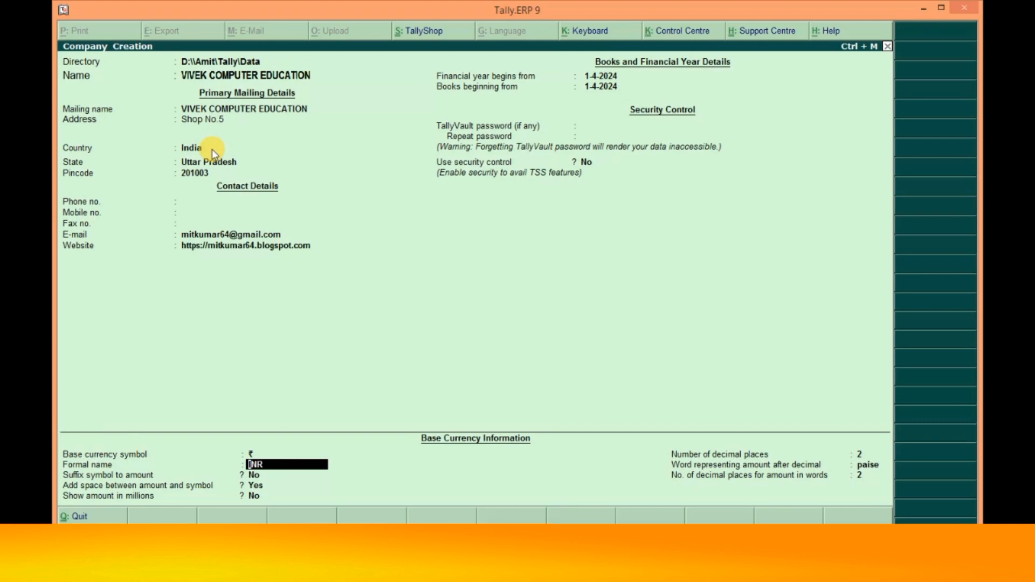
type("Indi")
type("an")
type(" Ns")
type("tion")
type("a")
type("l Rupe")
type("e")
type("s")
key("Return")
key("Return")
key("Return")
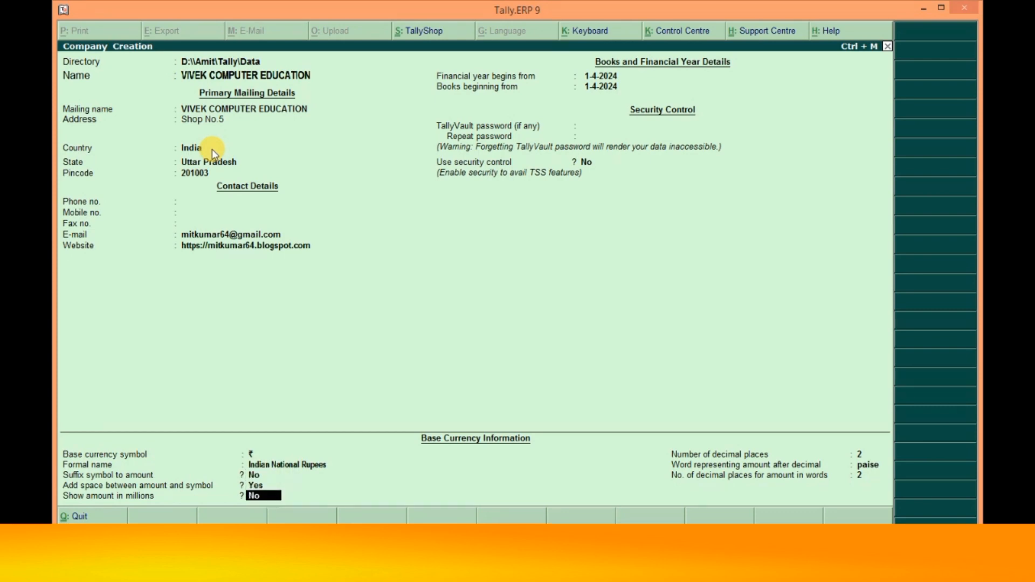
key("Return")
key("Return")
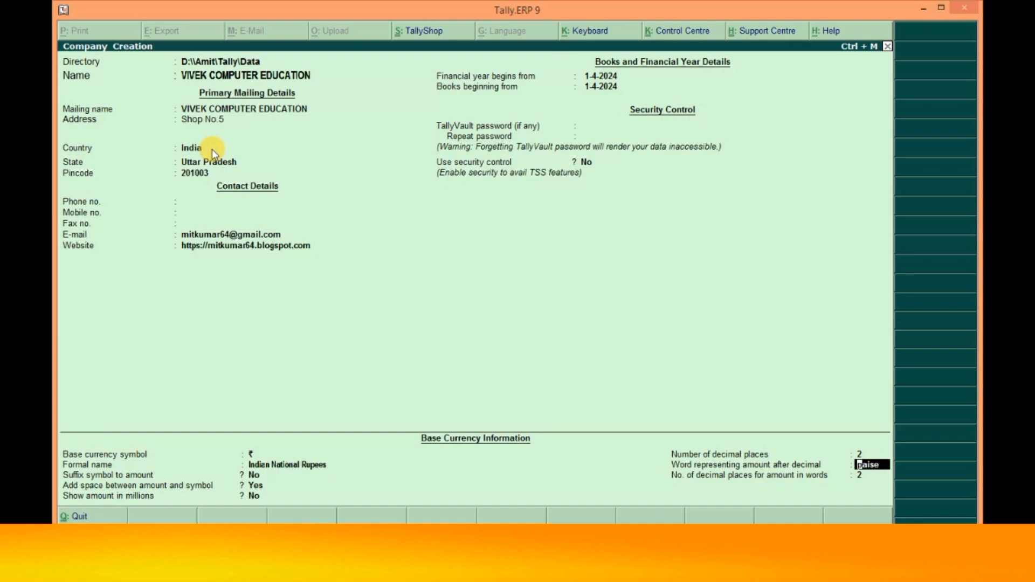
key("Return")
key("Return")
key("Return")
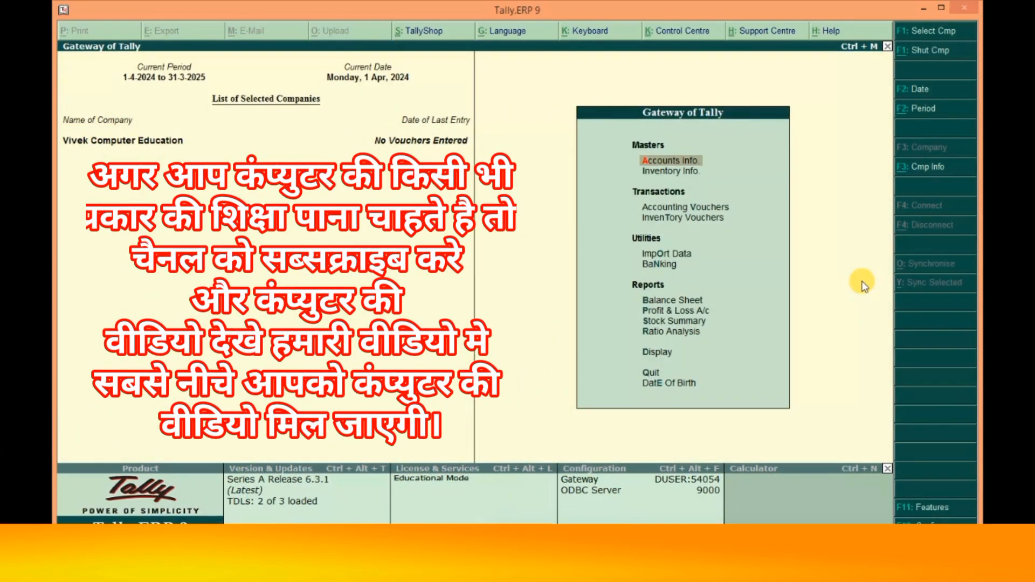
- From the Gateway menu, open F11 Features and then F3 Statutory & Taxation
key("Up")
key("Down")
key("Up")
key("Down")
key("Up")
key("Down")
key("Up")
key("Down")
key("Up")
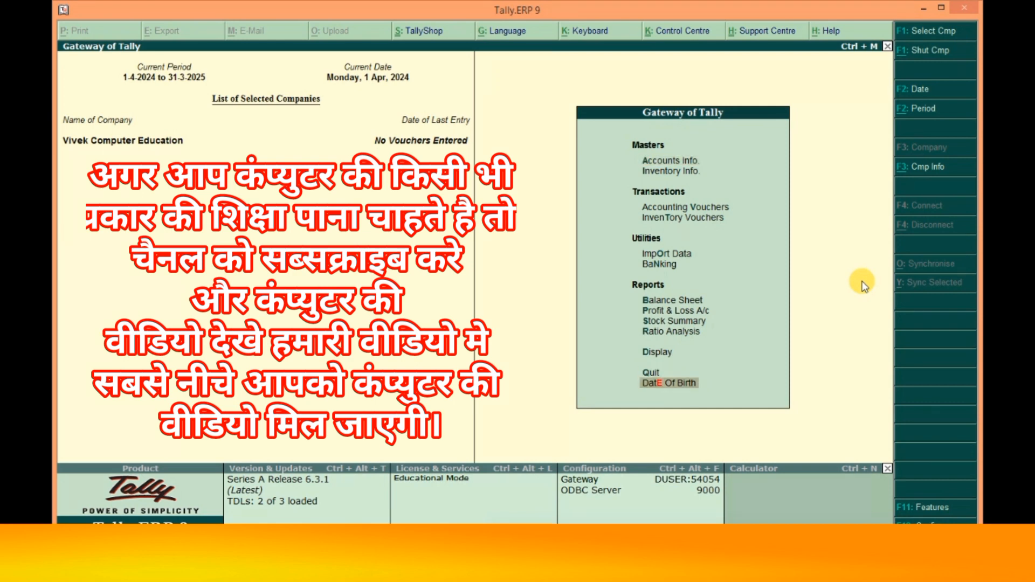
key("Down")
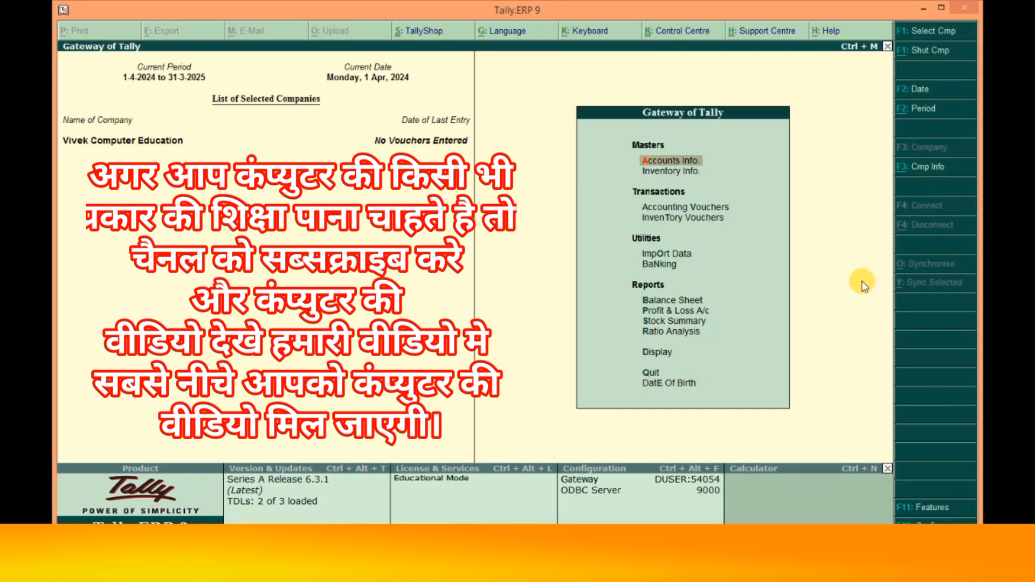
key("F11")
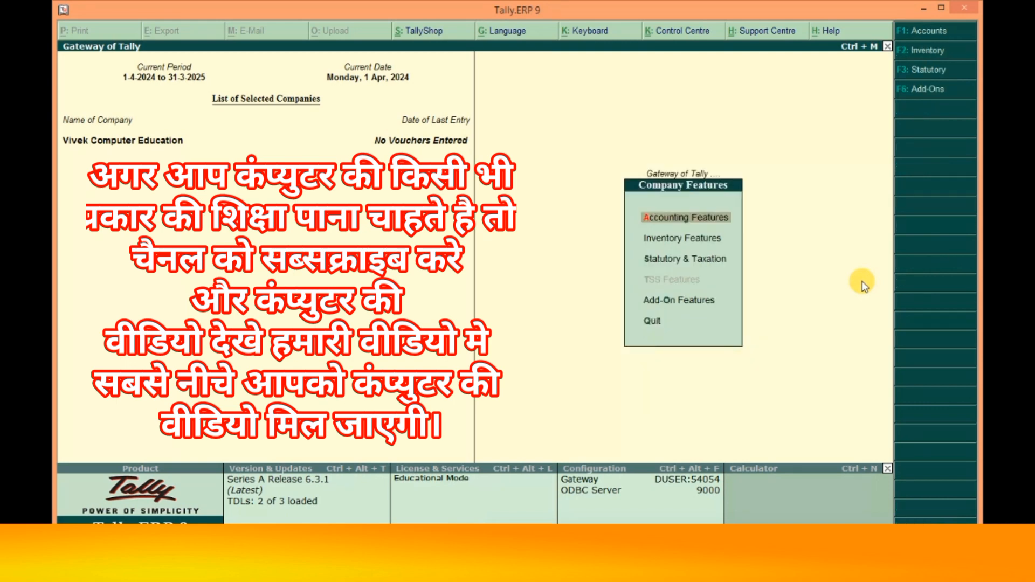
key("F3")
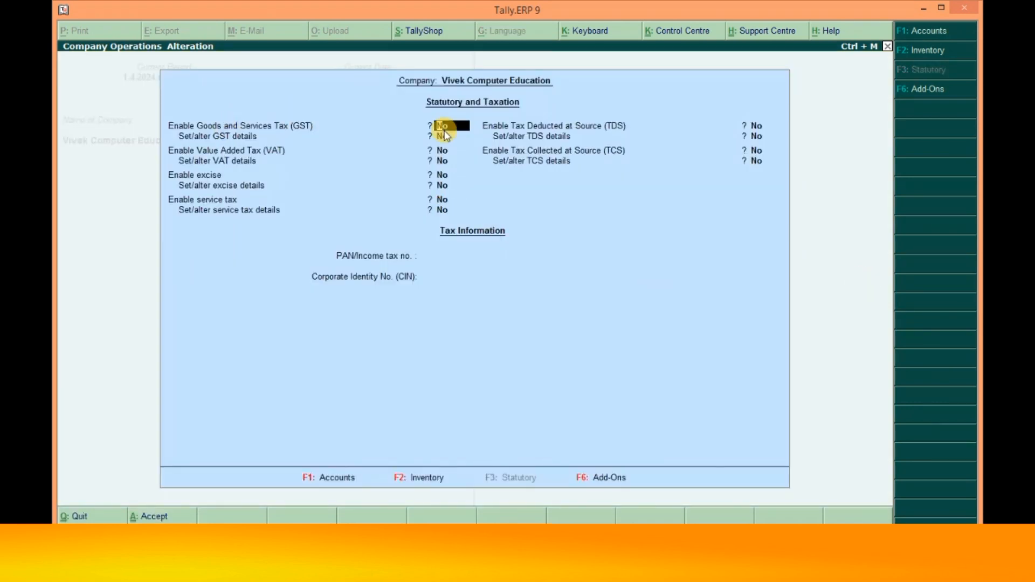
- Turn on GST and open its details with Uttar Pradesh as the state
type("y")
key("Return")
type("y")
key("Return")
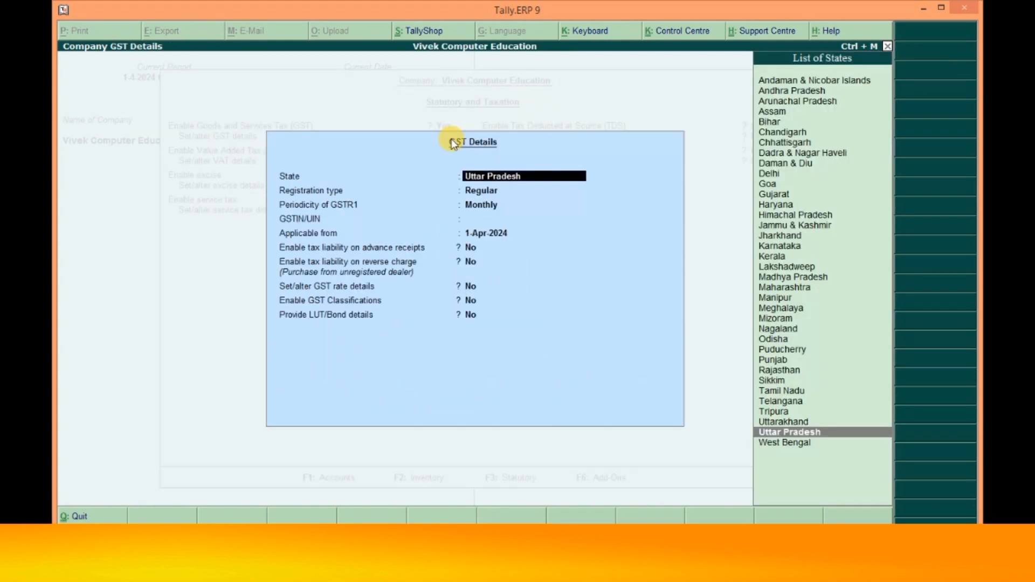
key("Return")
key("Return")
key("Return")
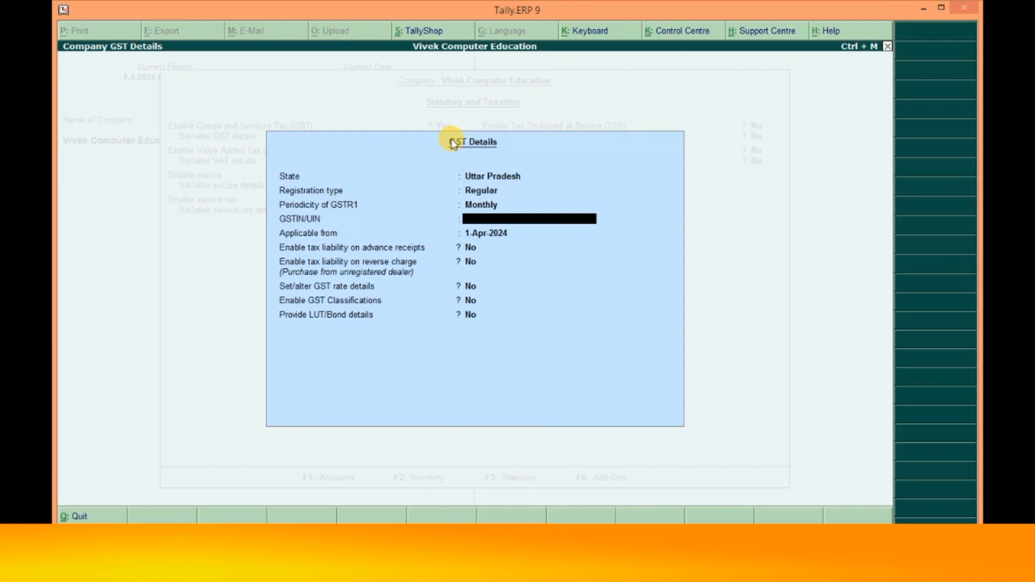
- Enter the company's GSTIN, accept the GST details, and type the PAN
type("XYZ1234586567")
key("Return")
key("Return")
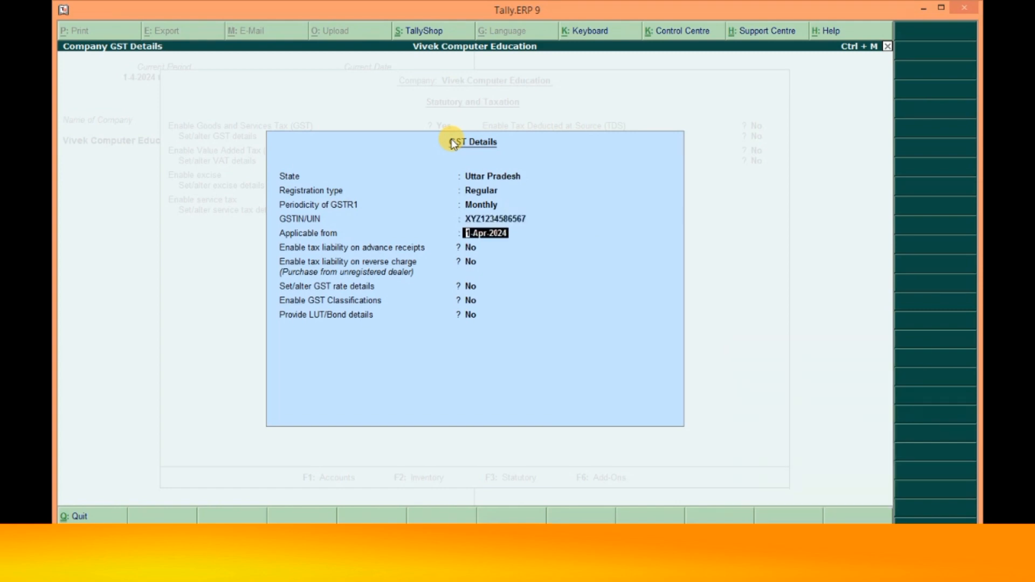
key("Return")
key("Return")
key("Return")
key("Return")
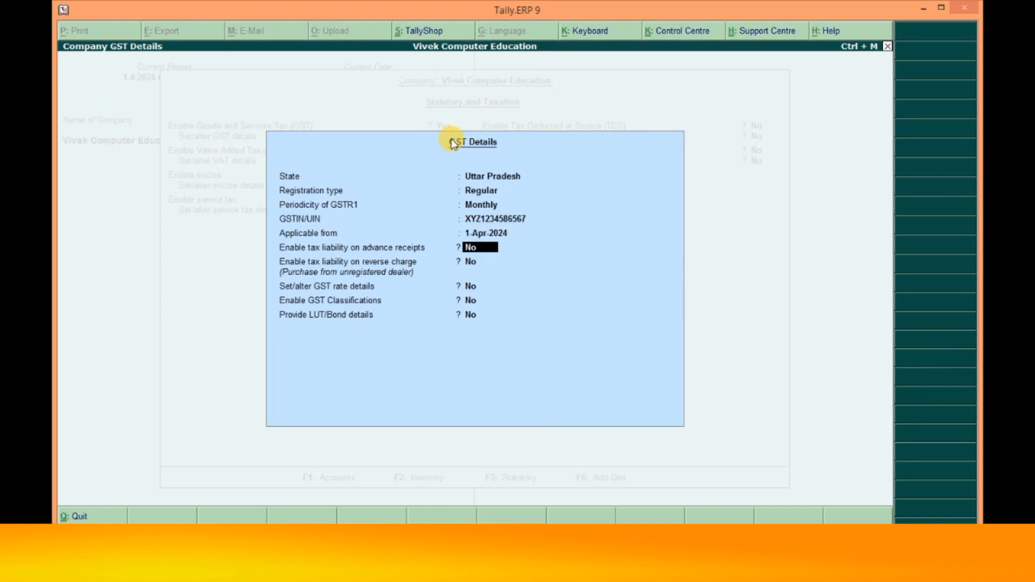
key("Return")
key("Return")
key("Return")
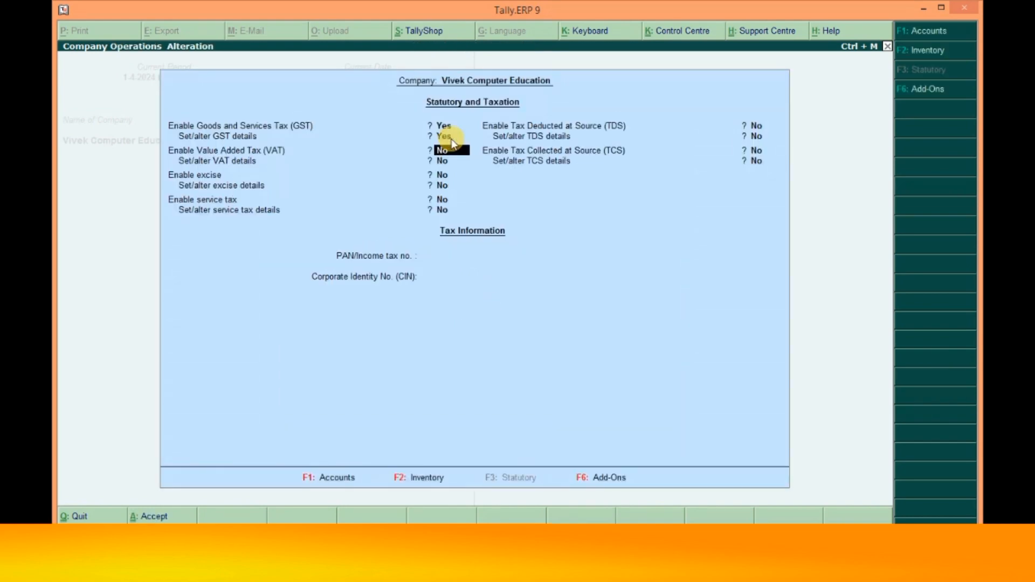
key("Return")
key("Return")
key("Return")
key("Return")
key("Return")
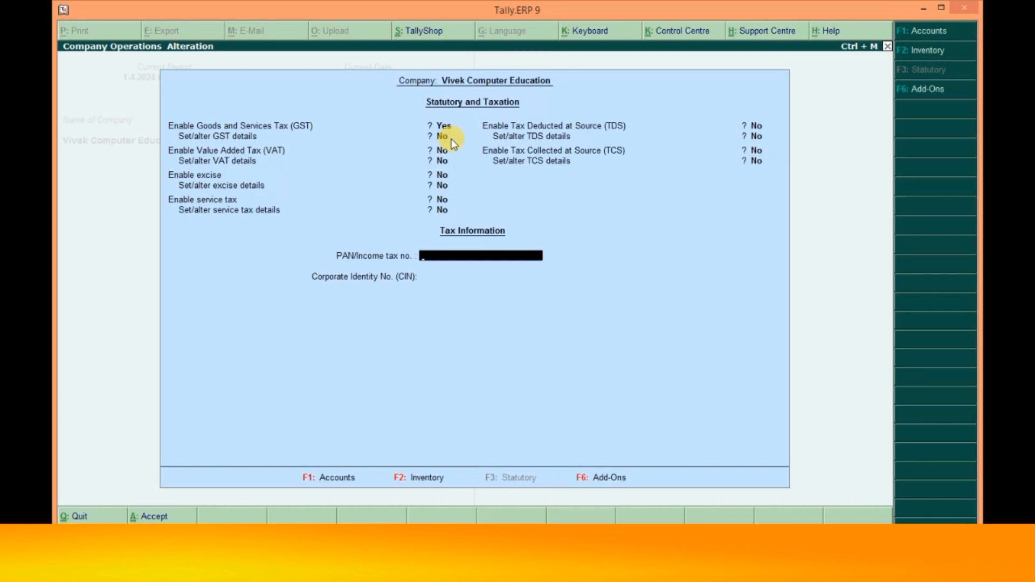
type("SDFG8Y7674")
- Save the statutory settings and go to Accounts Info > Ledgers > Create
key("Return")
key("Return")
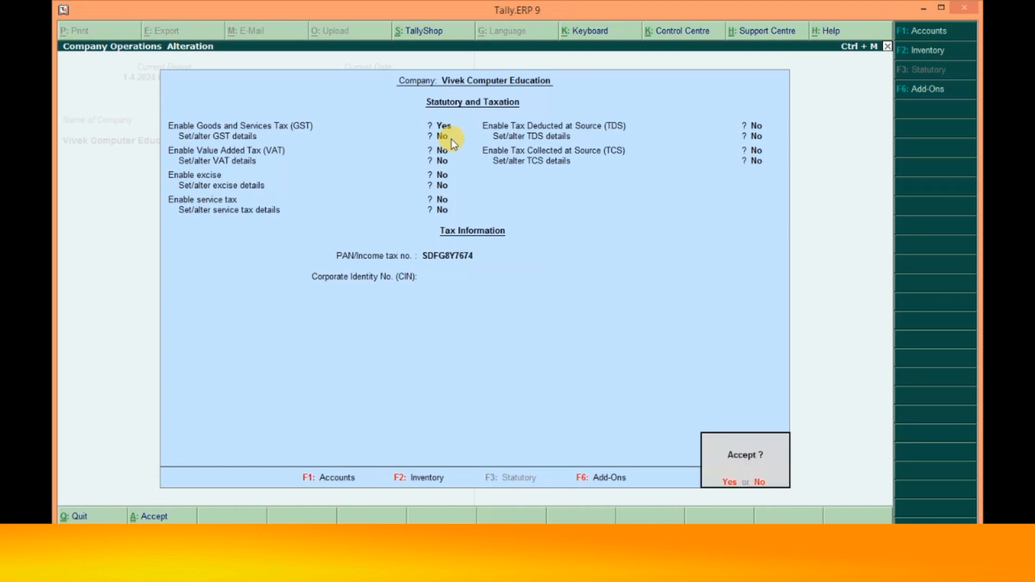
key("Return")
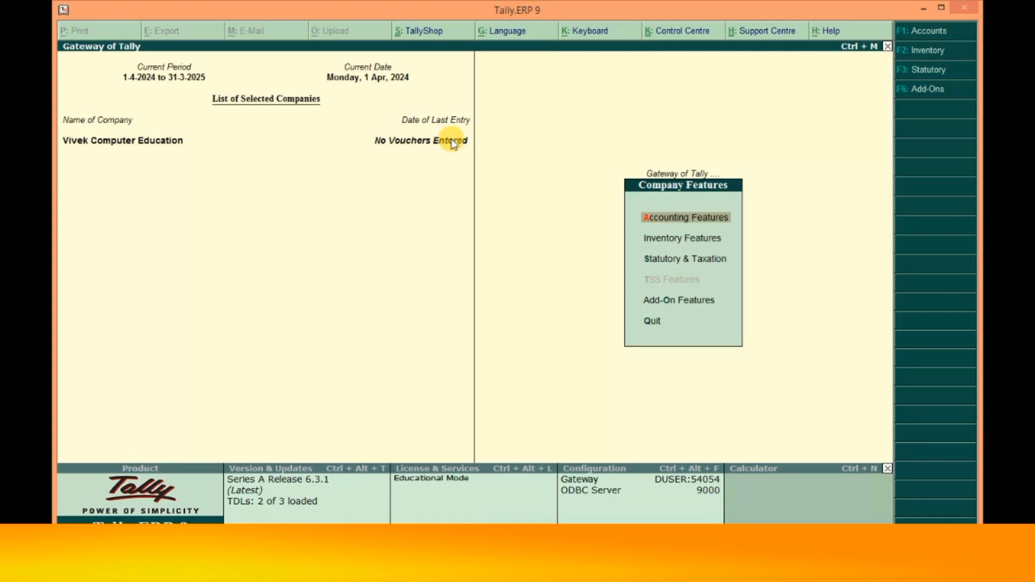
key("Escape")
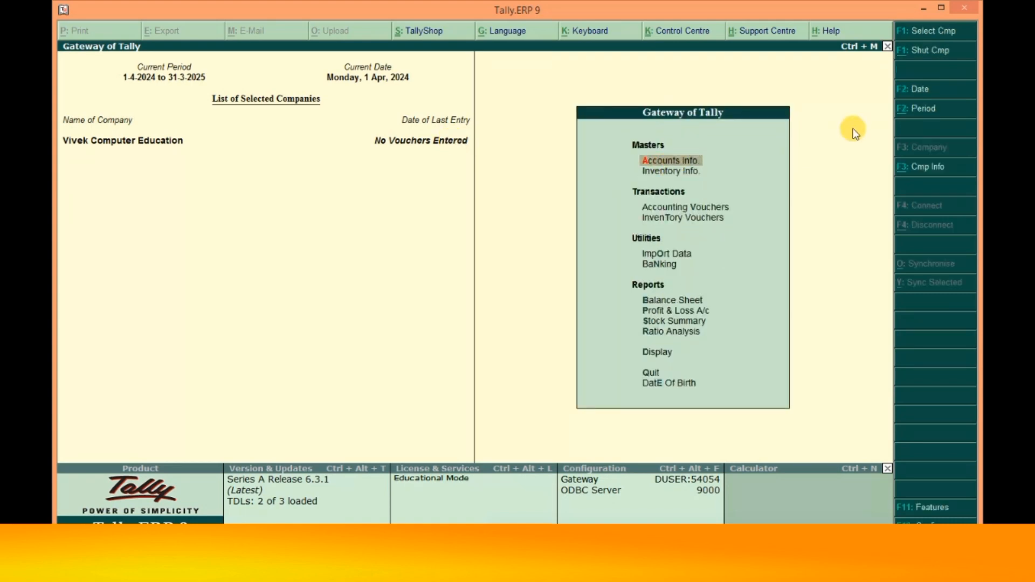
key("a")
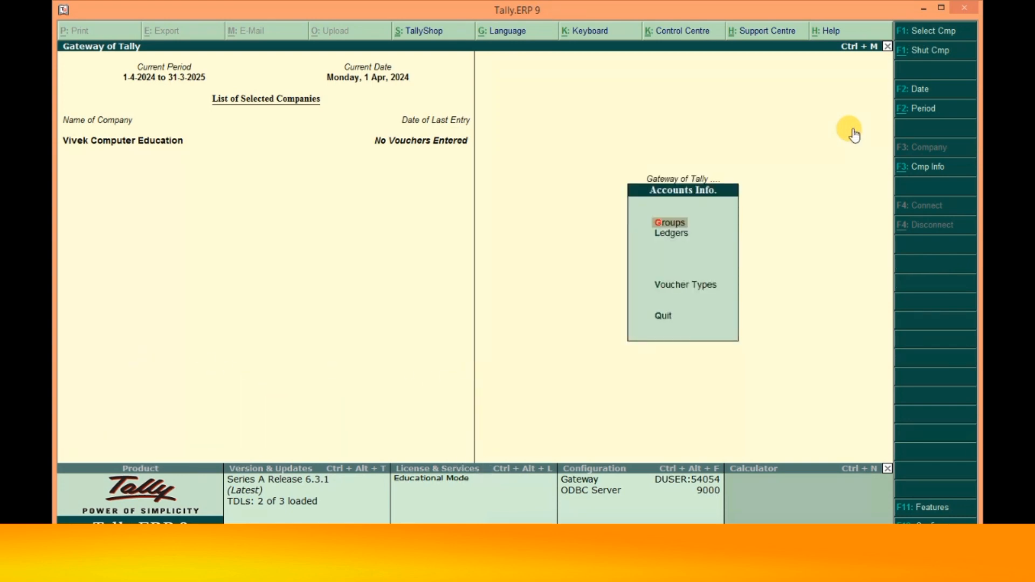
key("l")
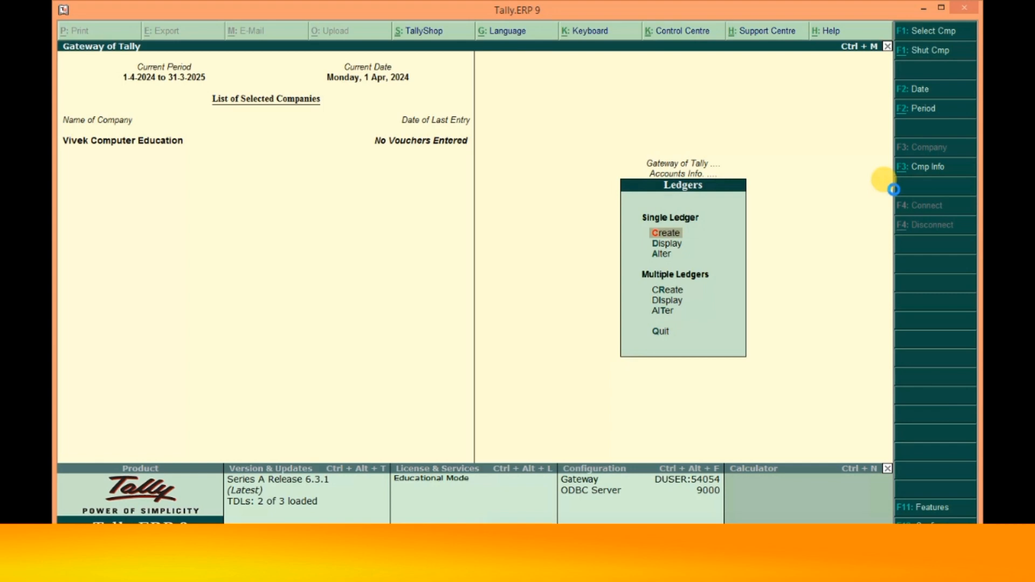
key("Return")
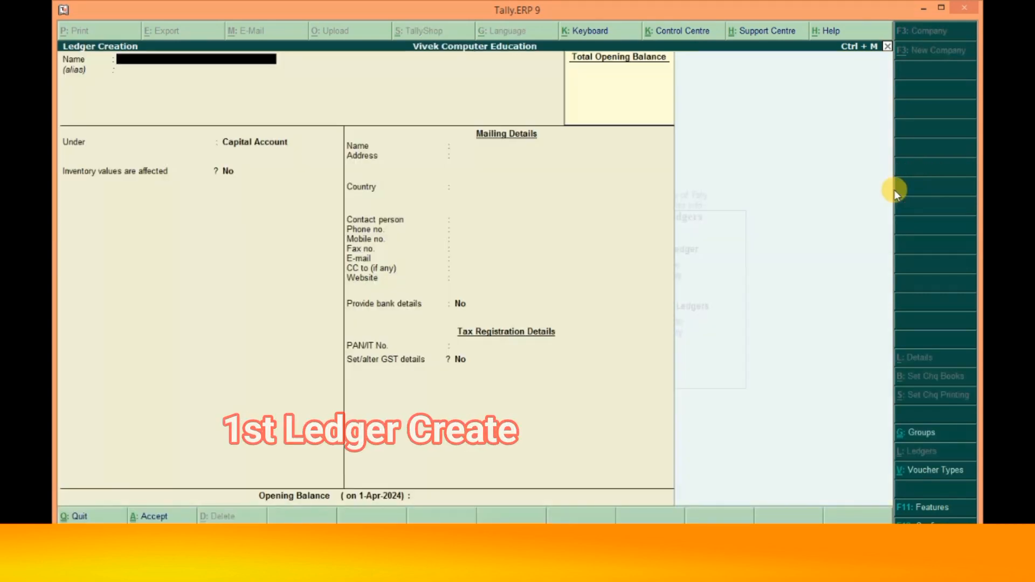
- Create a ledger named Sales under Sales Accounts, GST Applicable, with GST details set to Yes
type("Sa")
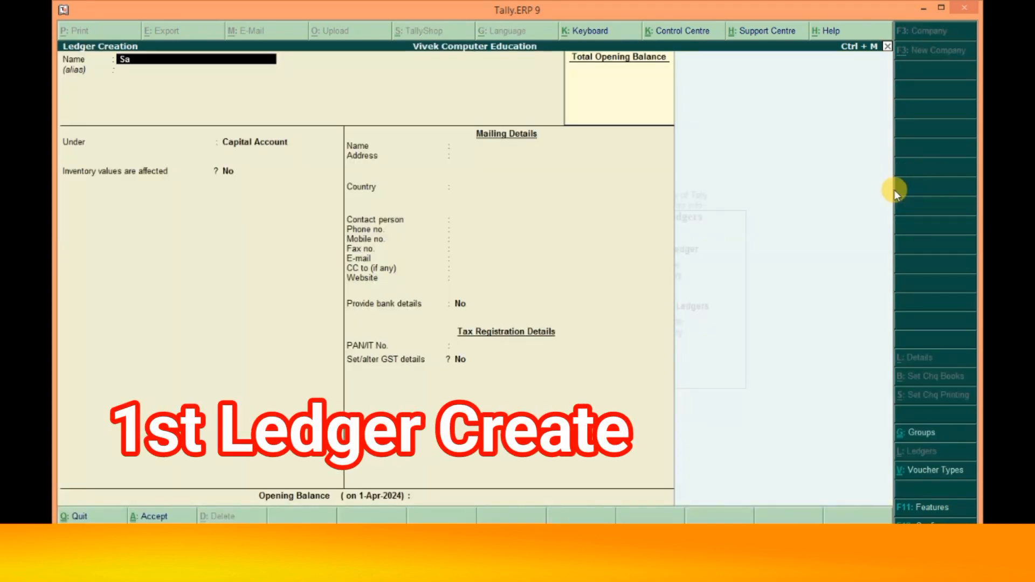
type("les")
key("Return")
key("Return")
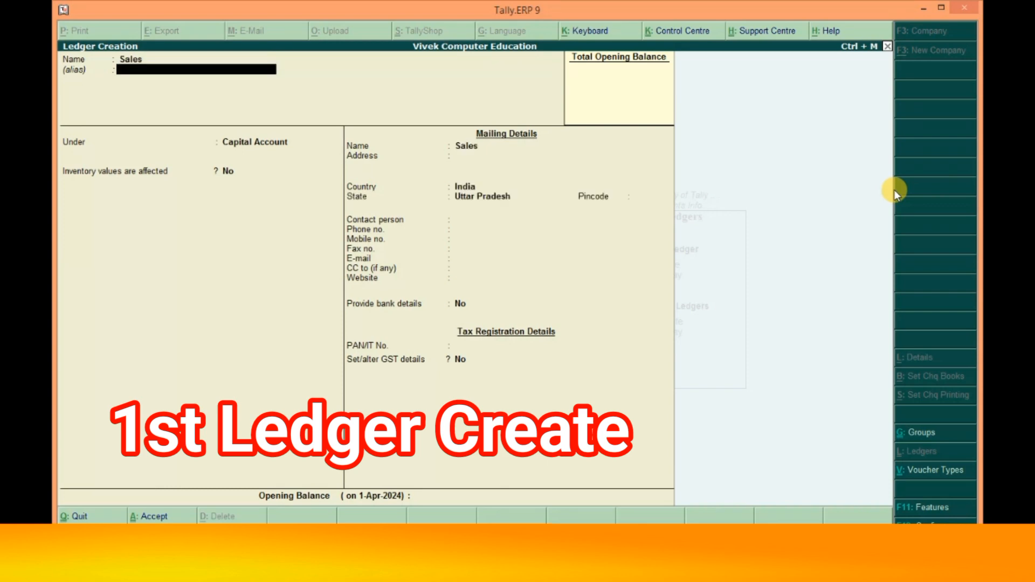
type("Sal")
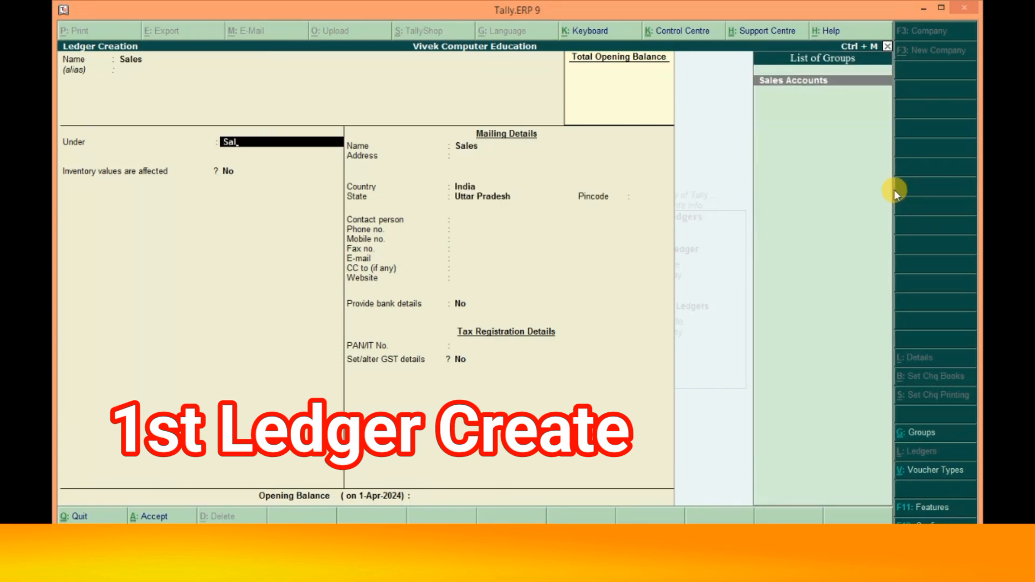
key("Return")
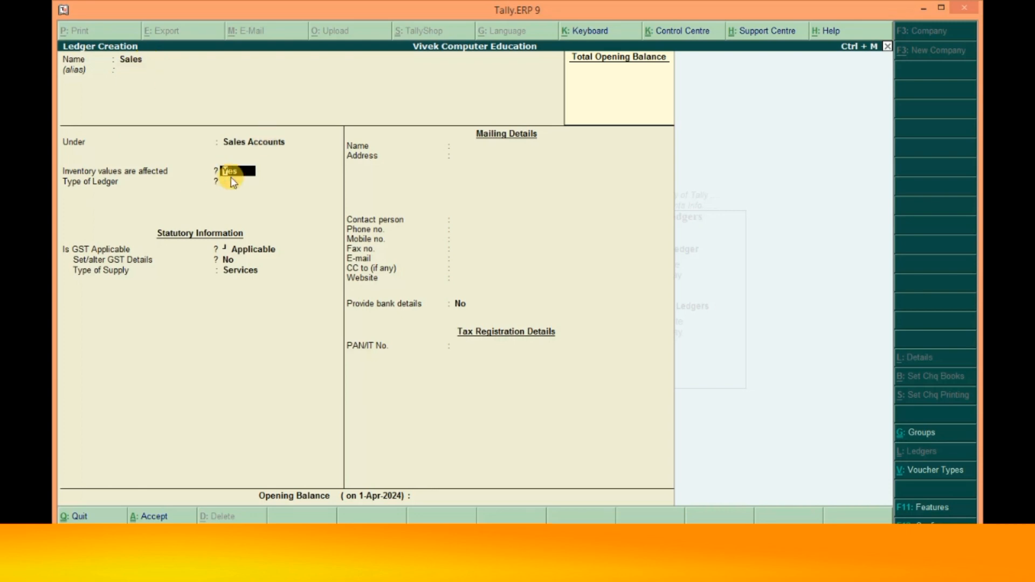
key("Return")
key("Return")
key("Return")
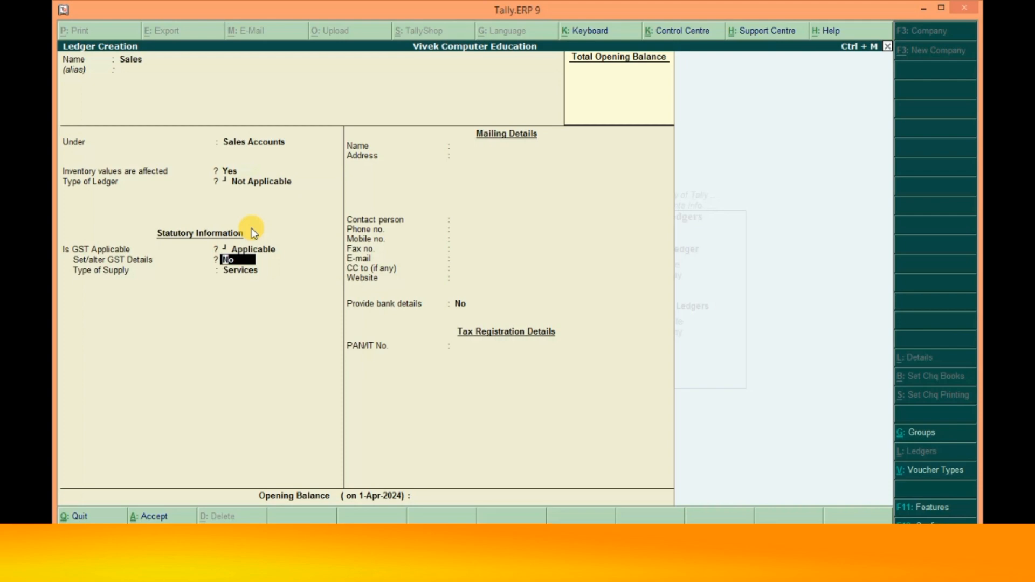
key("BackSpace")
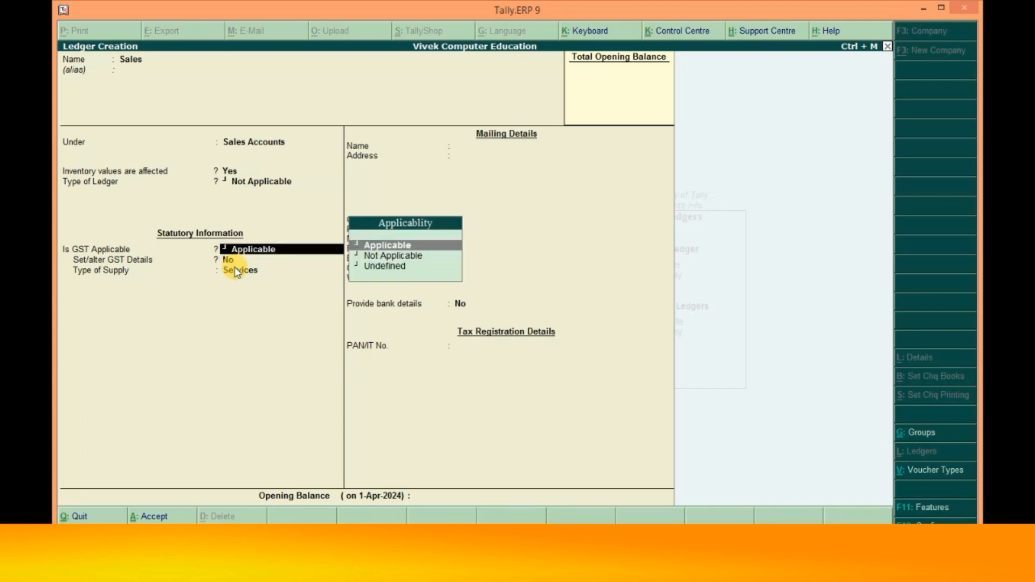
left_click(401, 245)
type("y")
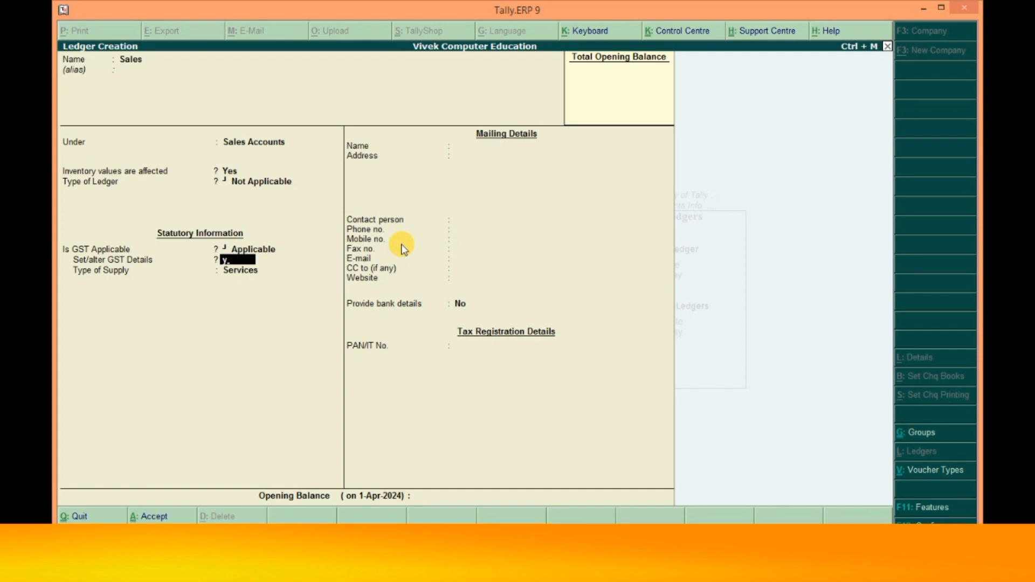
key("Return")
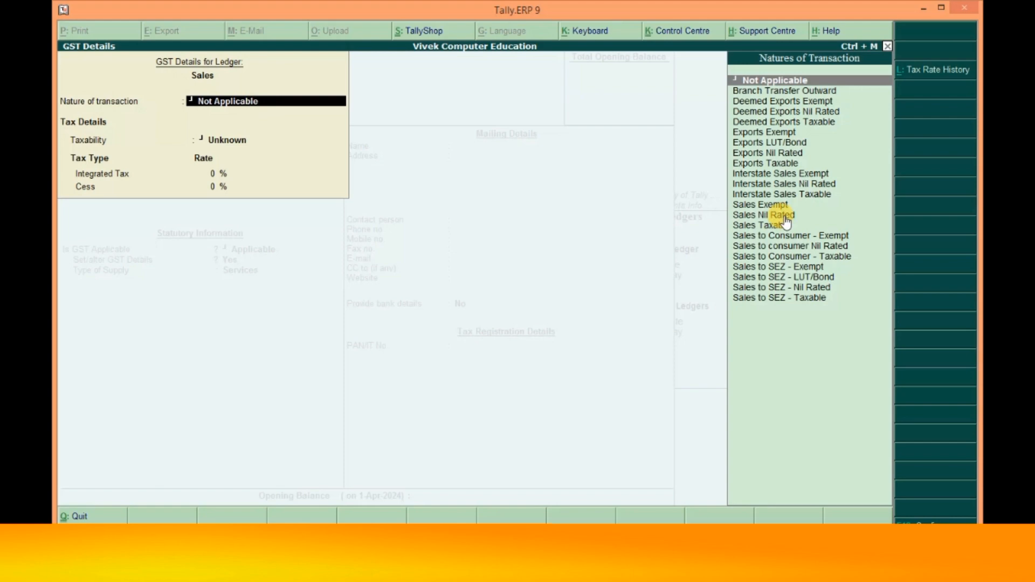
- Give the Sales ledger Sales Taxable nature at 18% integrated tax with supply type Goods
type("Sa")
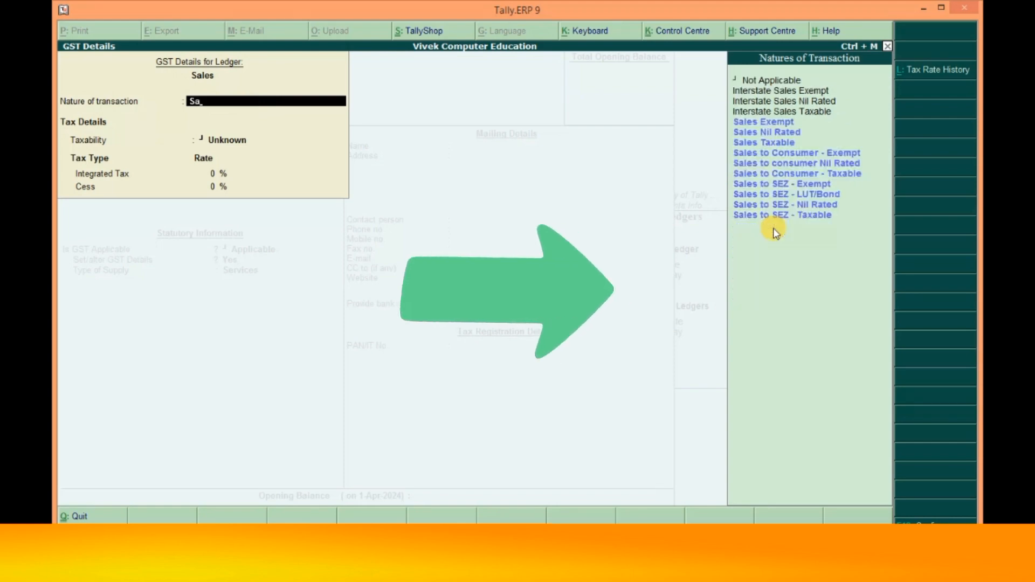
key("Down")
key("Down")
key("Down")
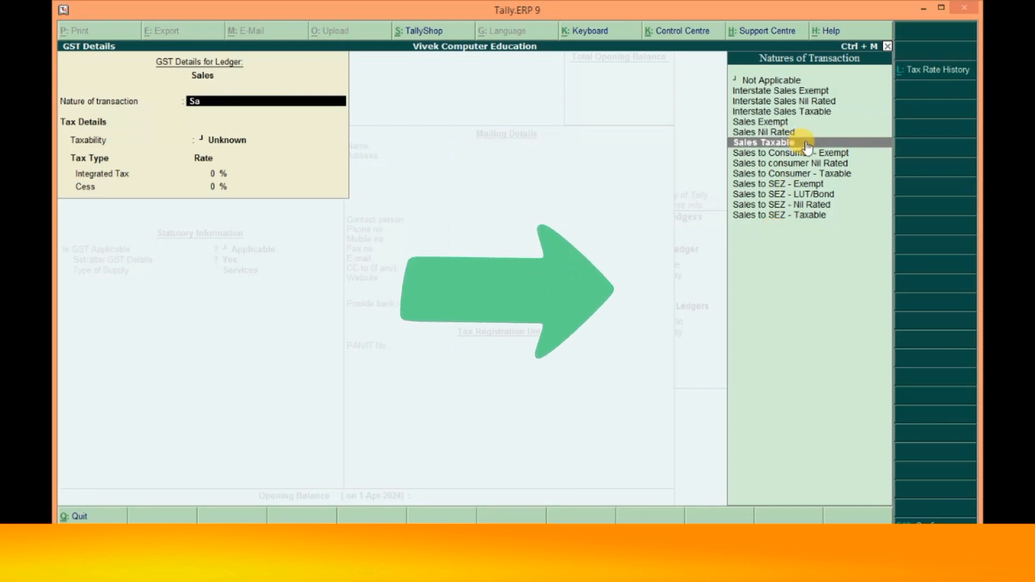
key("Return")
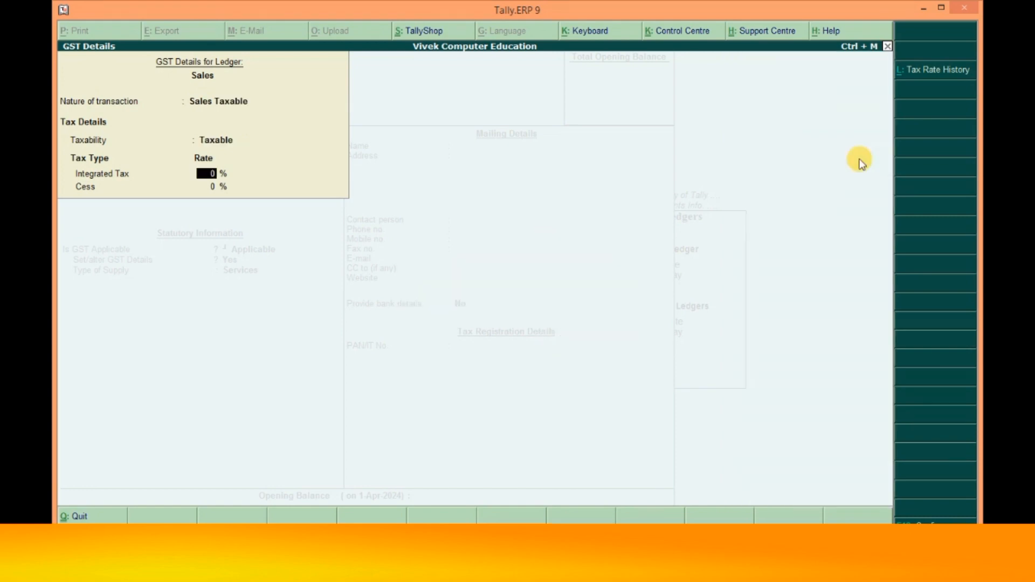
type("18")
key("Return")
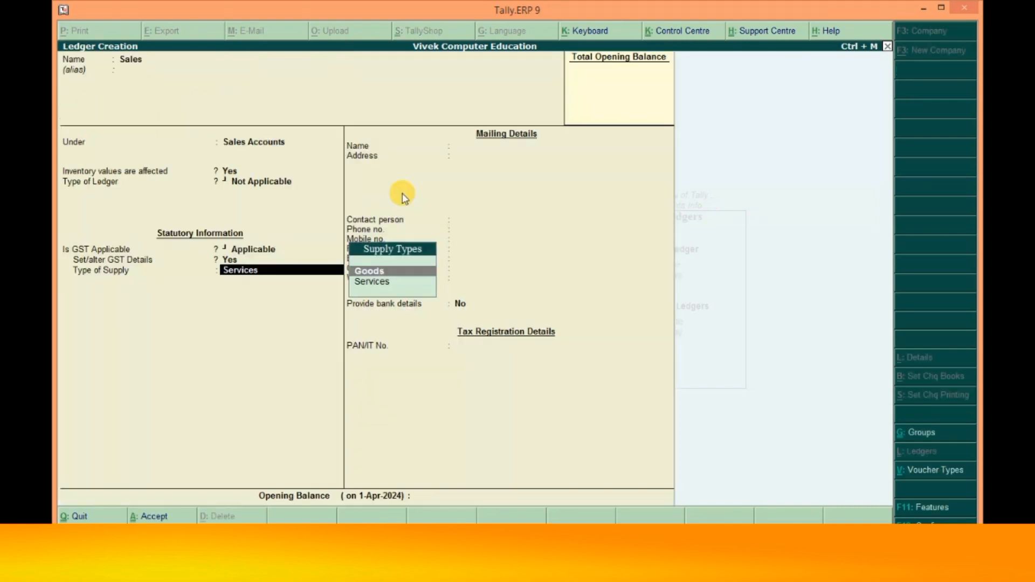
key("Return")
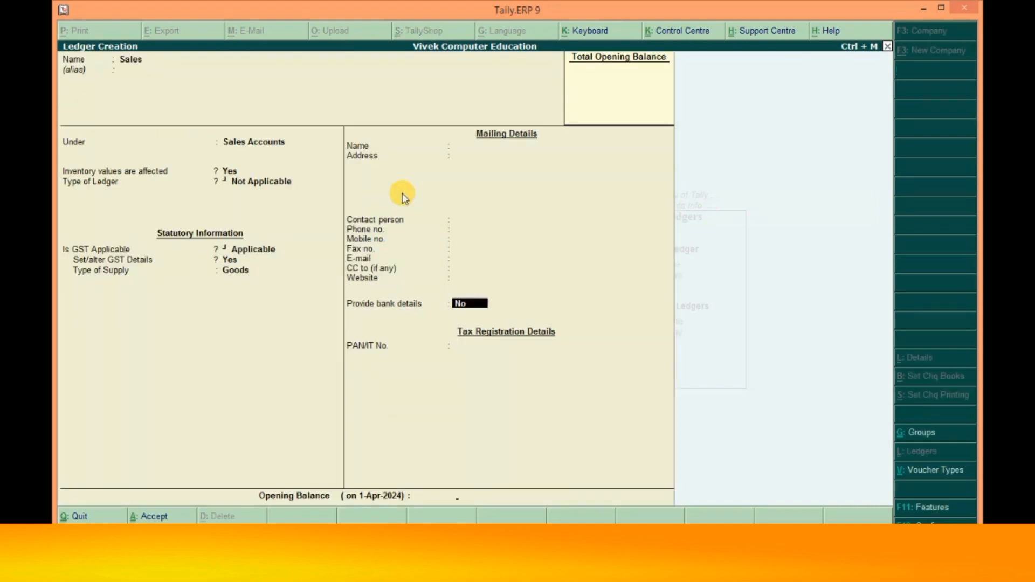
key("Return")
key("Return")
key("Return")
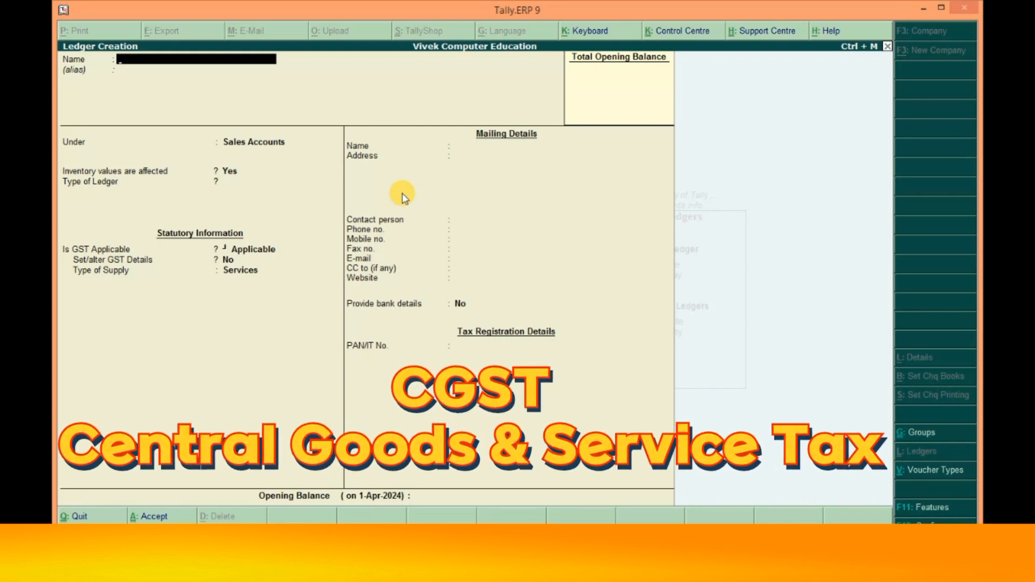
- Create a CGST ledger under Duties & Taxes as GST Central Tax at 9%, rounding Not Applicable
type("CGST")
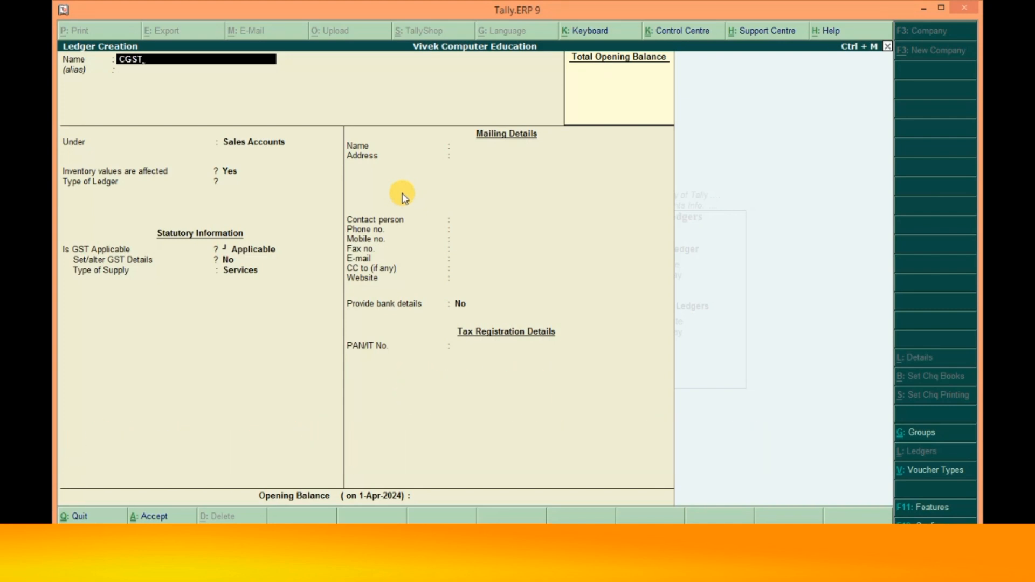
key("Return")
key("Return")
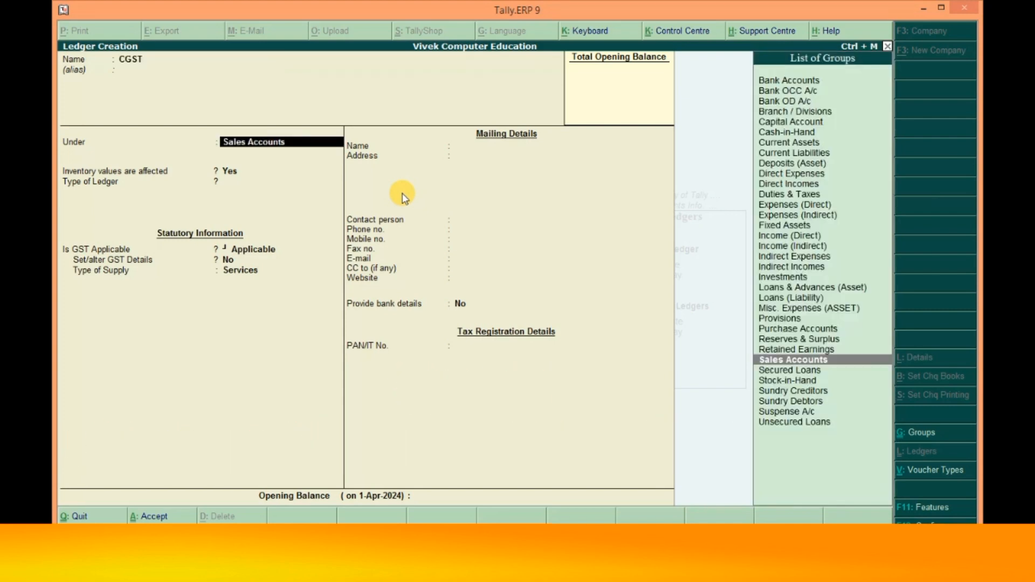
type("DU")
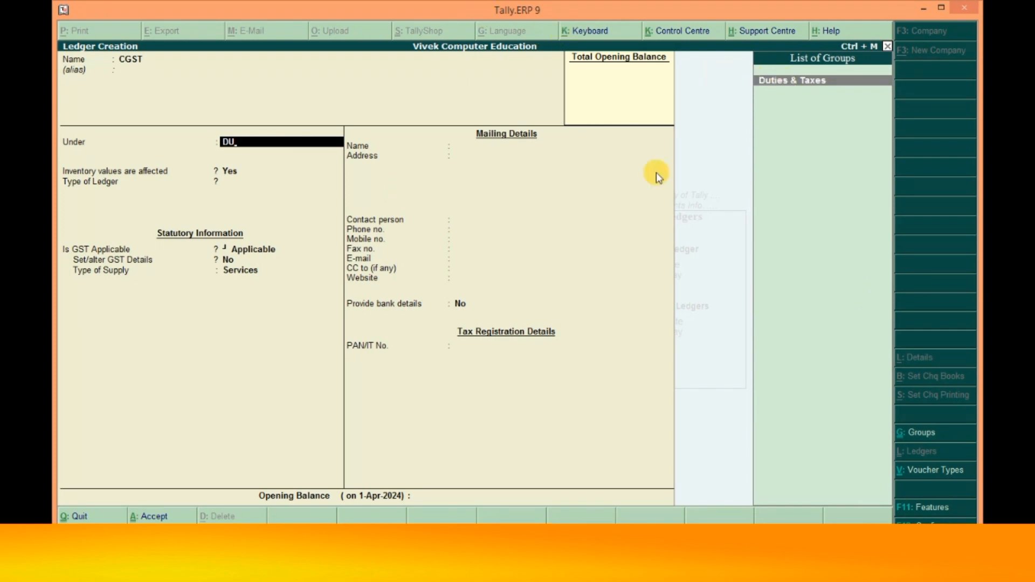
key("Return")
key("Up")
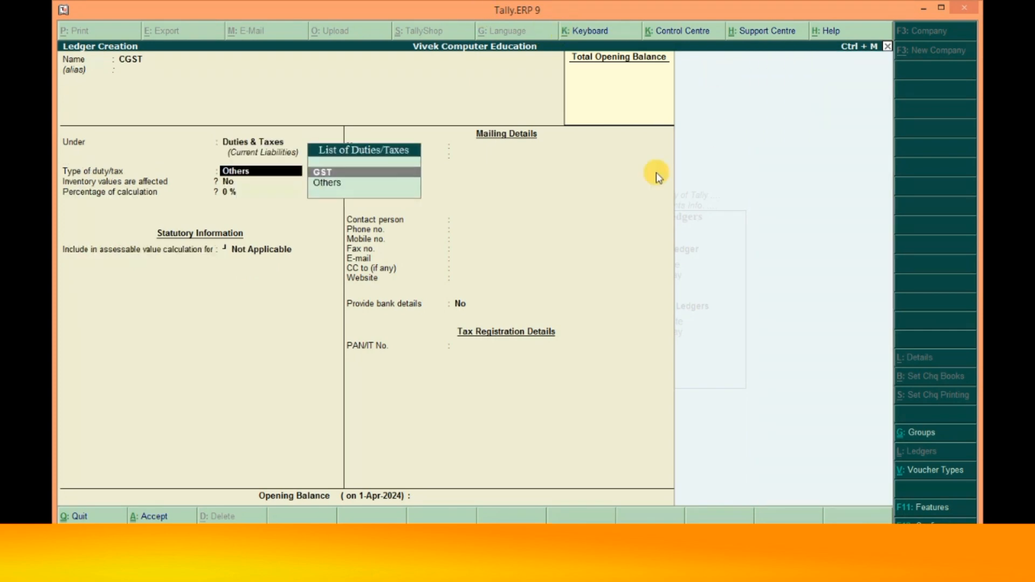
key("Return")
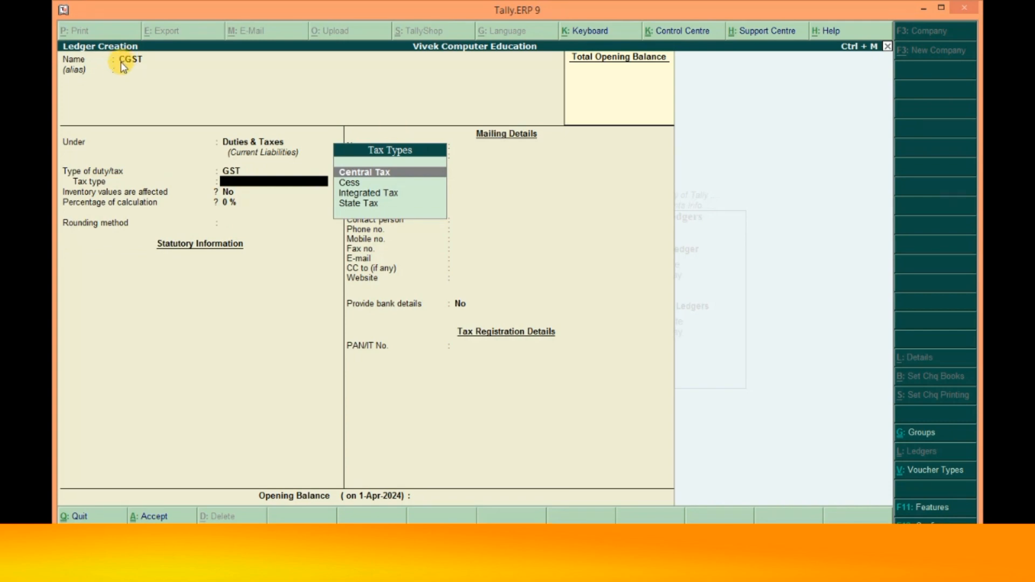
left_click(377, 172)
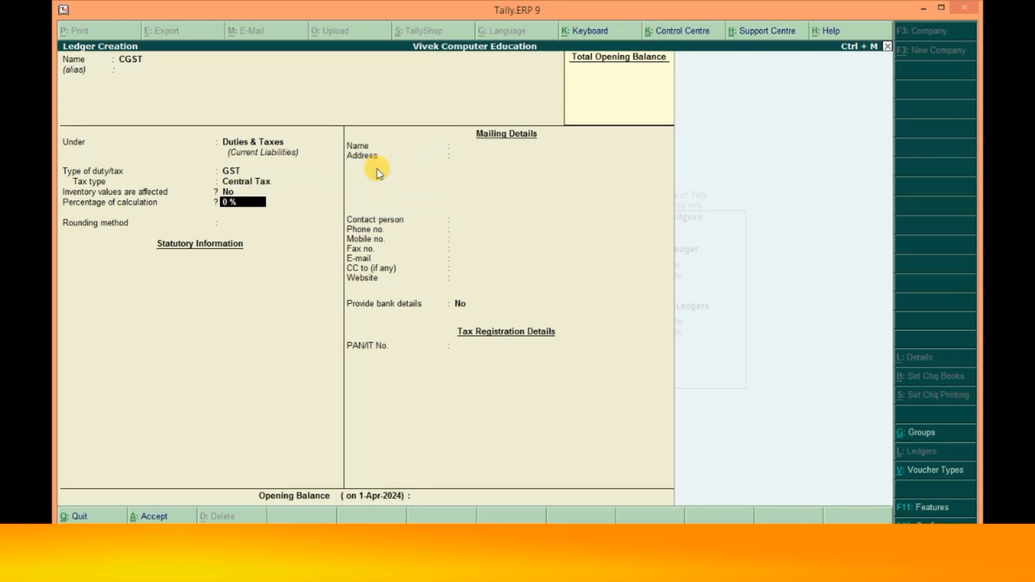
type("9")
key("Return")
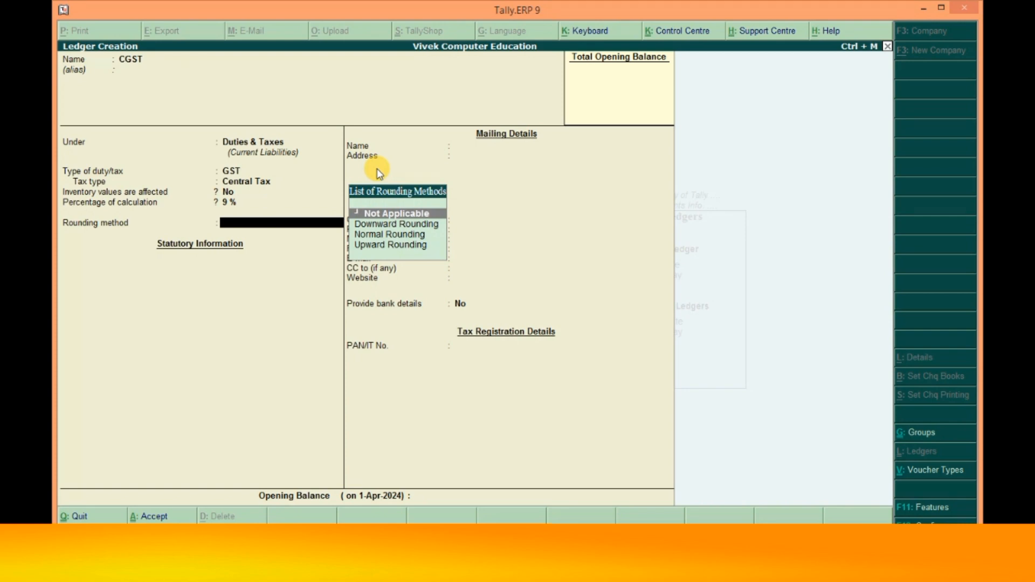
key("Return")
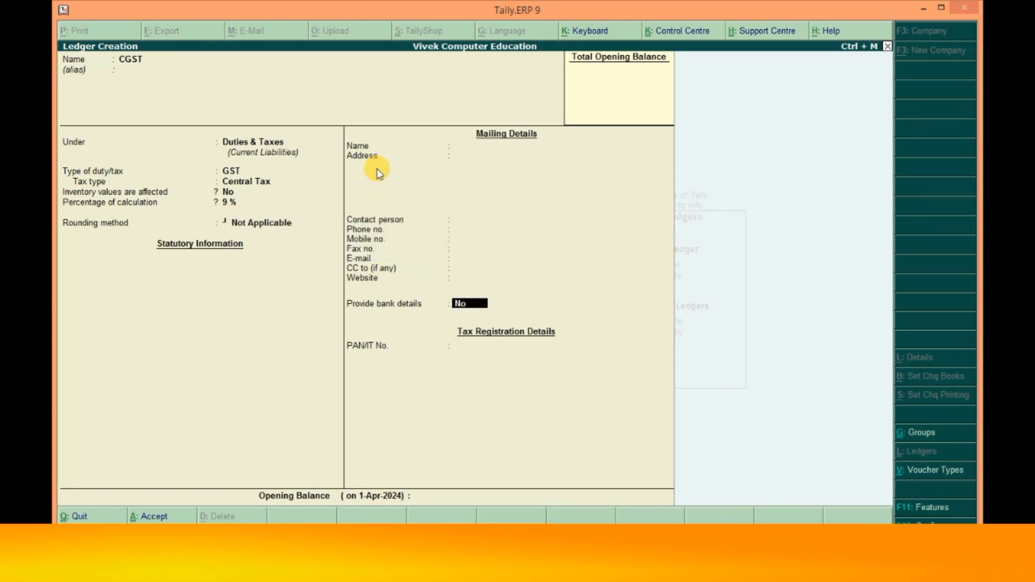
key("Return")
key("Return")
key("Return")
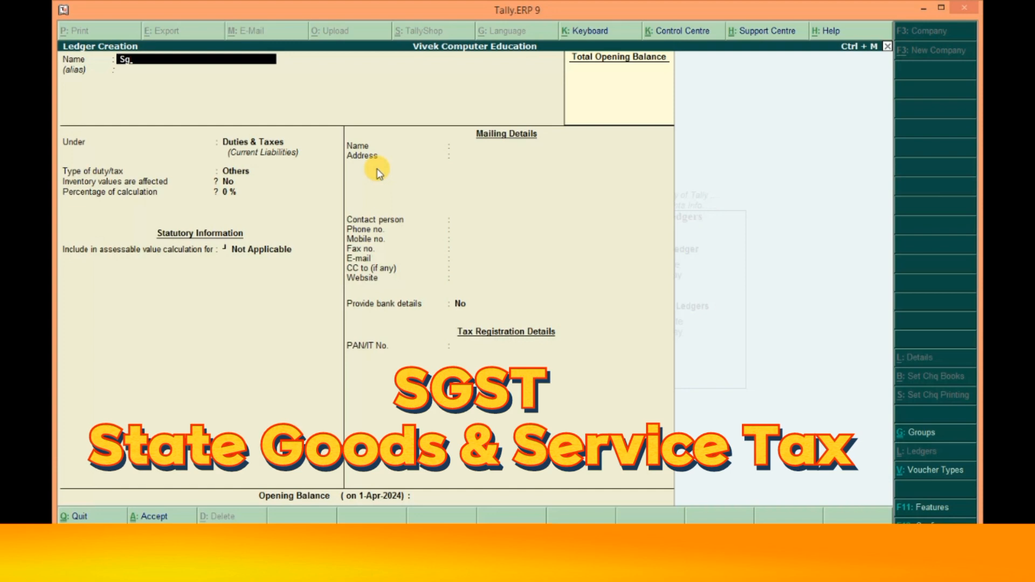
- Create and save an SGST ledger under Duties & Taxes as GST State Tax at 9%, no rounding
type("SGST")
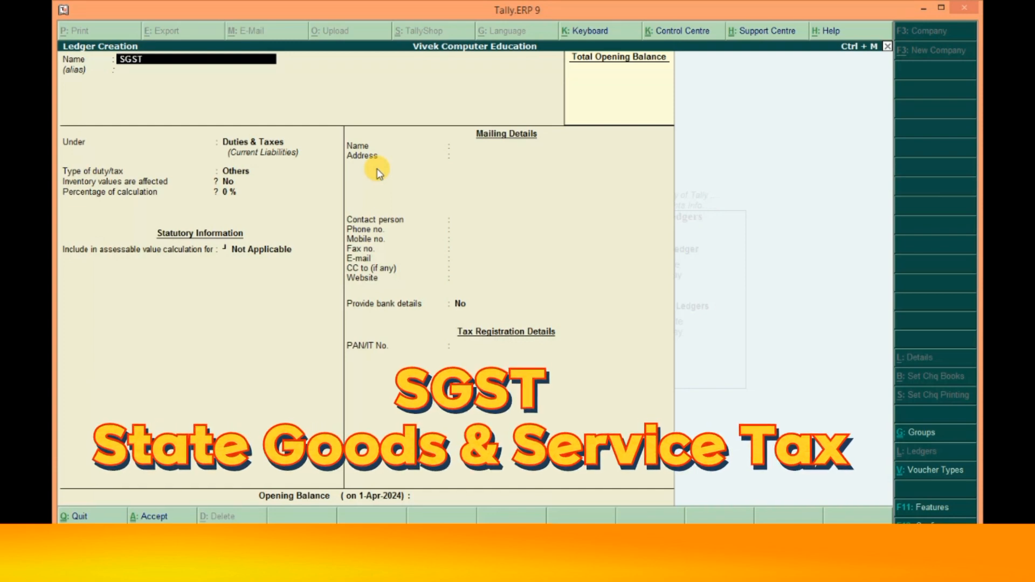
key("Return")
key("Return")
key("Return")
key("Up")
key("Return")
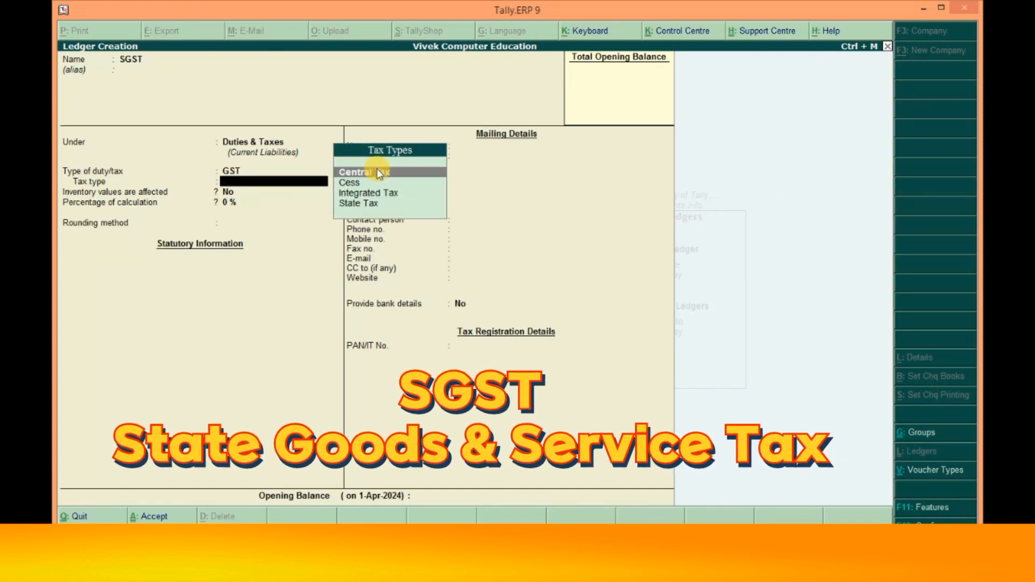
left_click(374, 207)
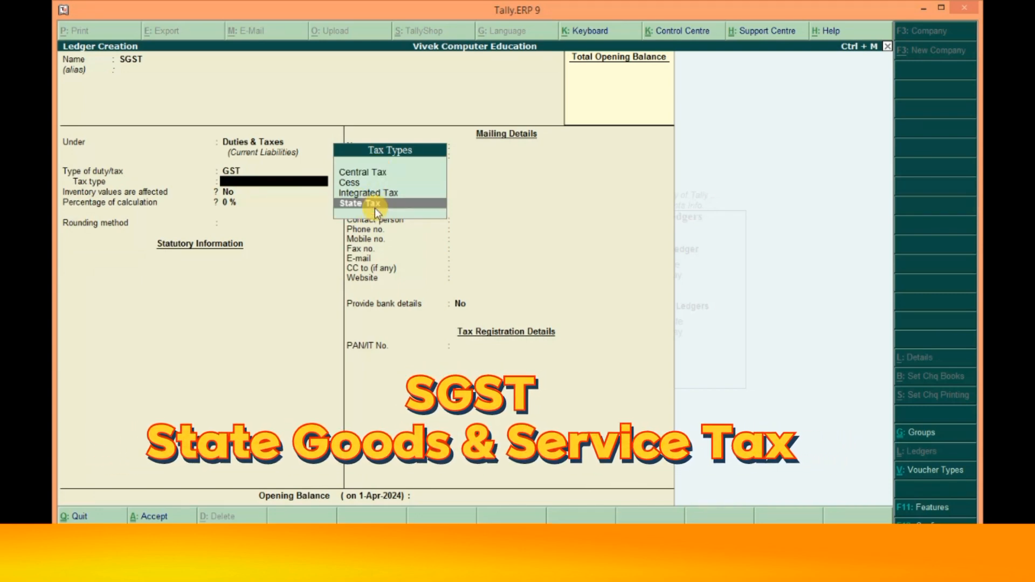
left_click(375, 208)
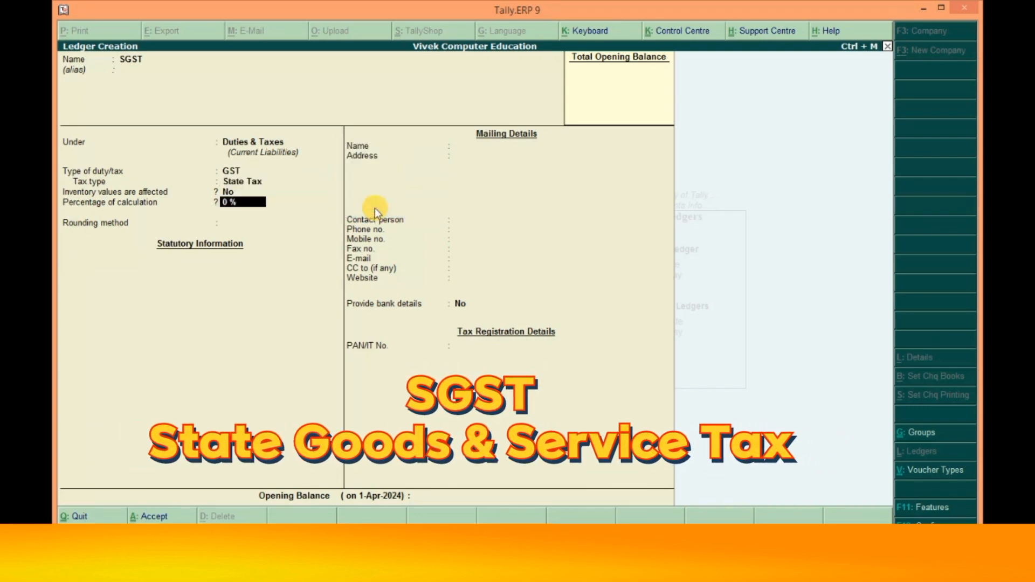
type("9")
key("Return")
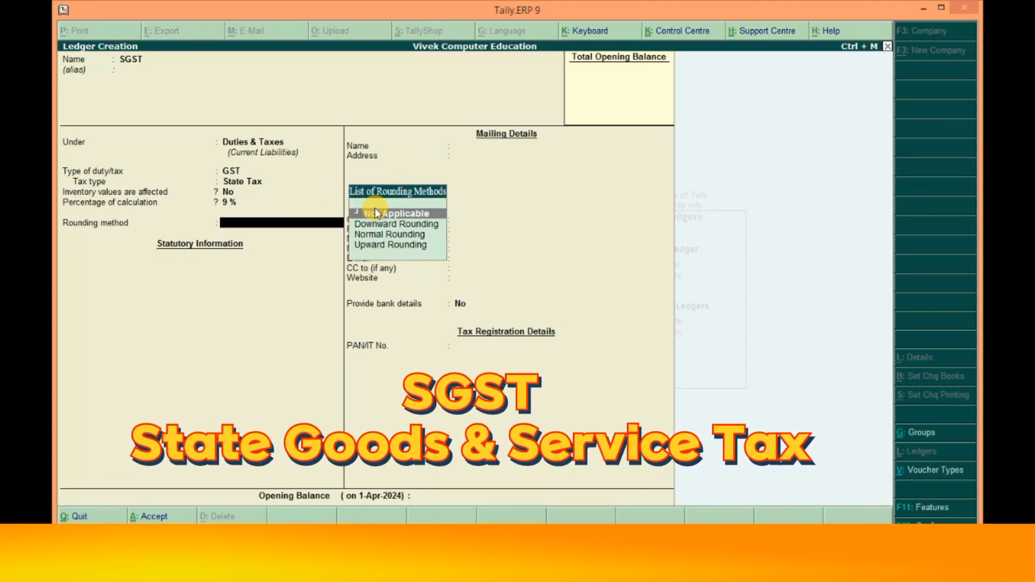
left_click(374, 210)
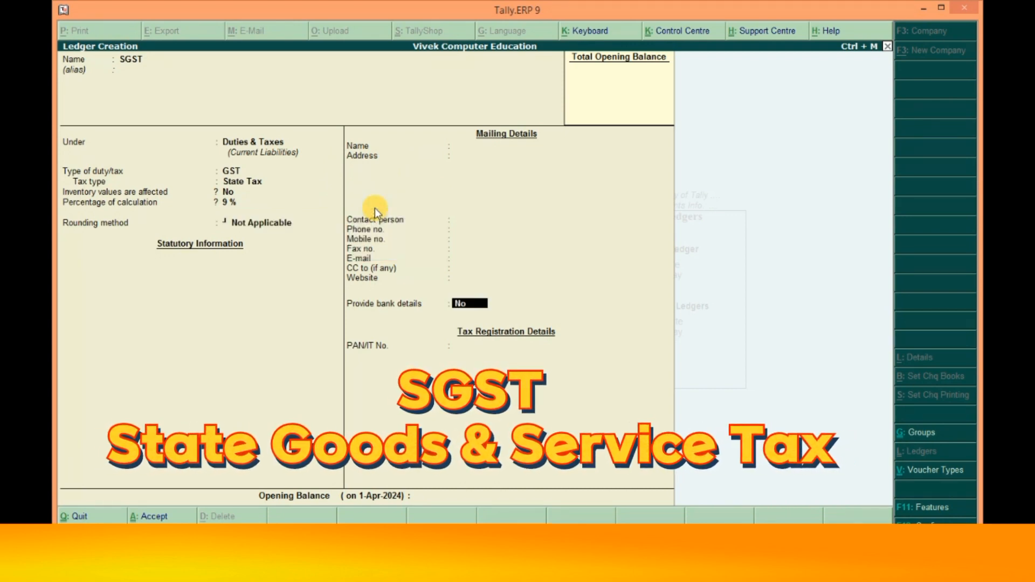
key("Return")
left_click(374, 207)
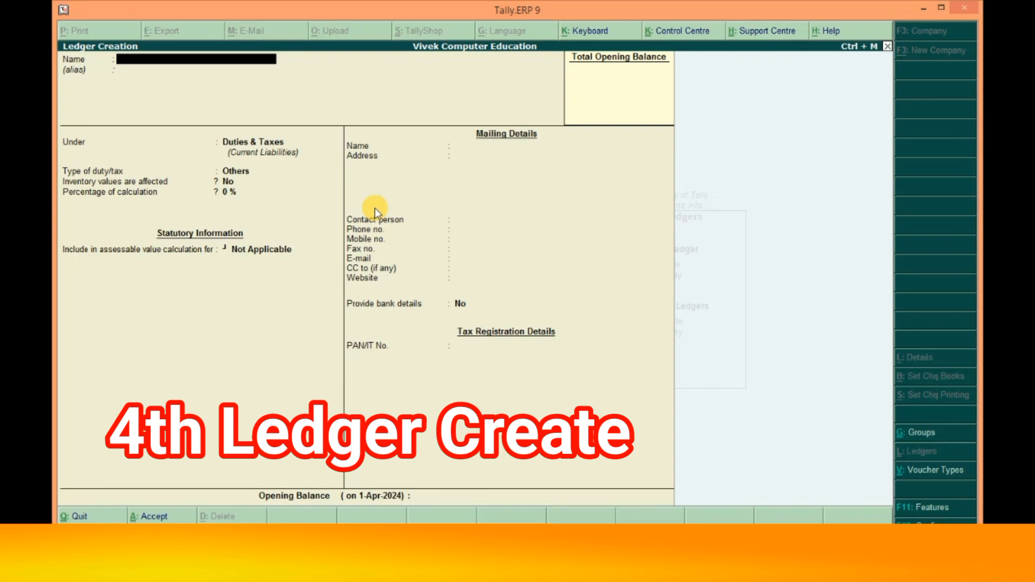
- Name the customer's ledger and place it under Sundry Debtors
key("Return")
key("Return")
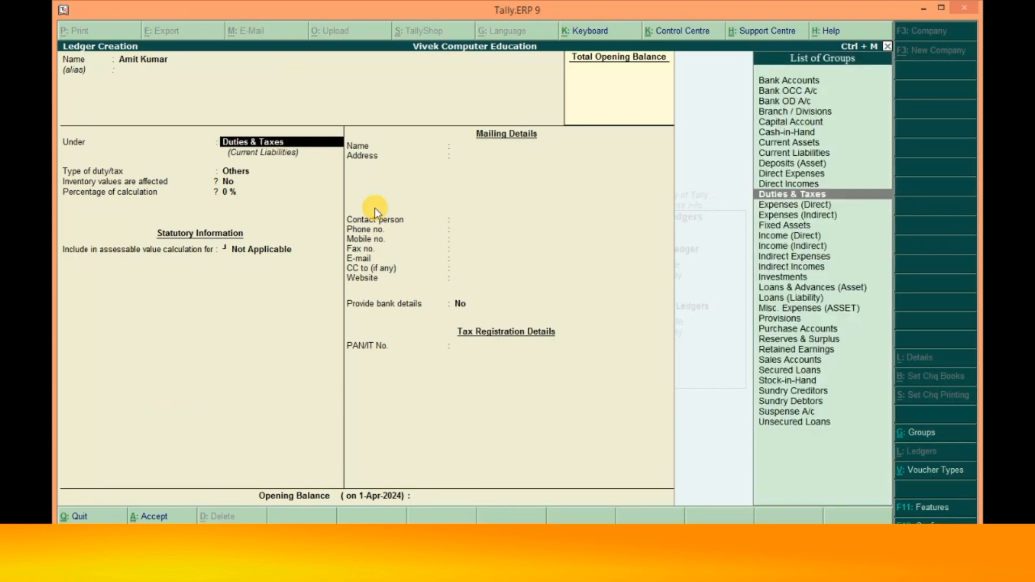
type("Sun")
key("Down")
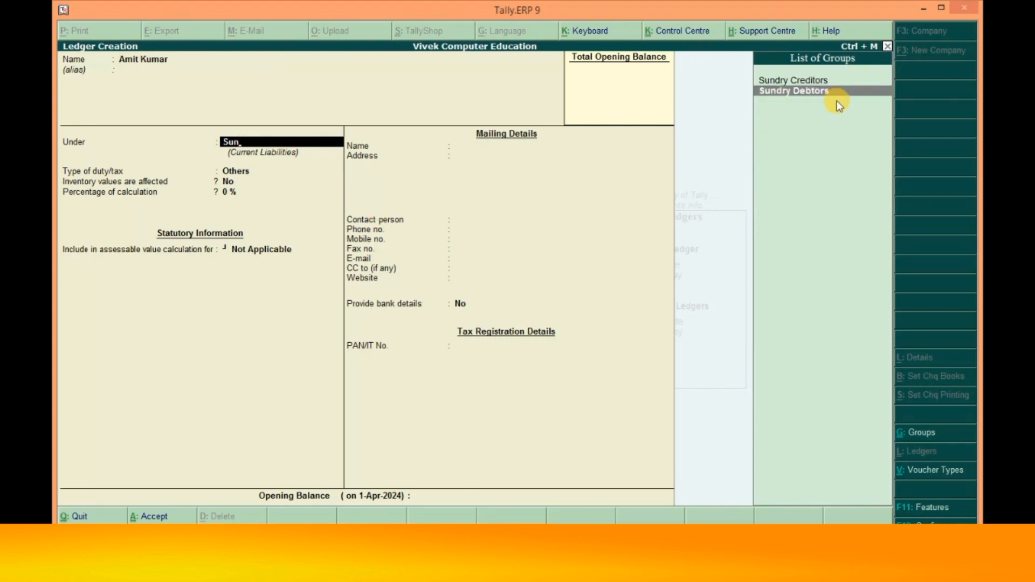
key("Return")
key("Return")
key("Return")
key("Return")
- Skip the remaining fields, save the customer ledger, and return to the Gateway of Tally
key("Return")
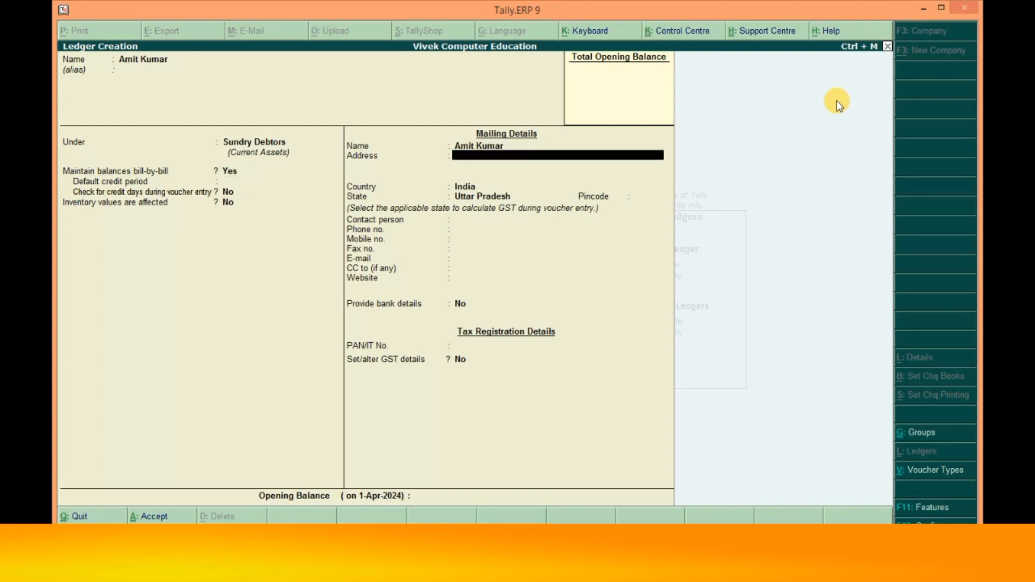
key("Return")
key("Return")
key("Return")
key("Return")
key("Return")
key("Return")
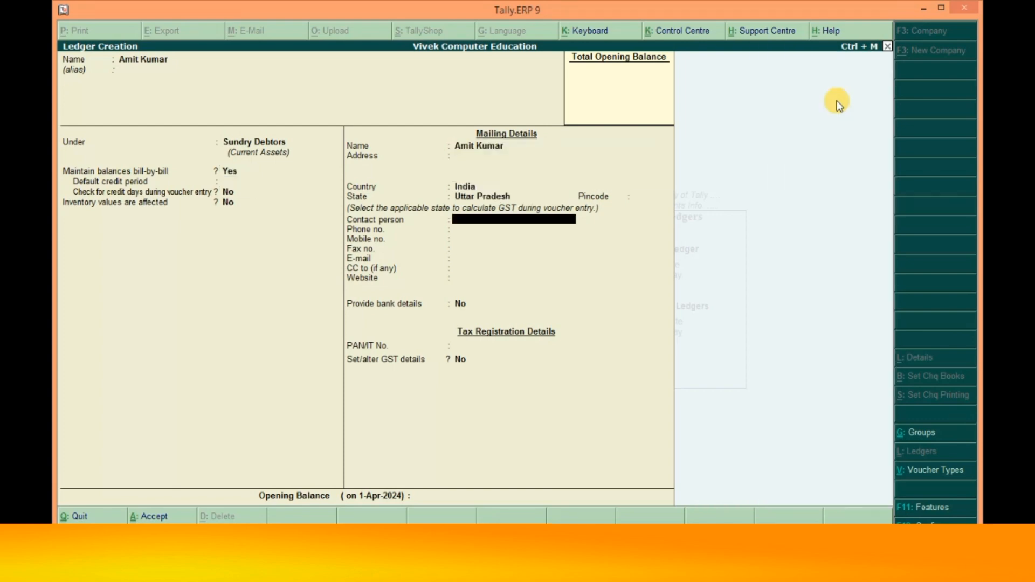
key("Return")
key("Return")
key("Return")
key("Return")
key("Return")
key("Return")
key("Return")
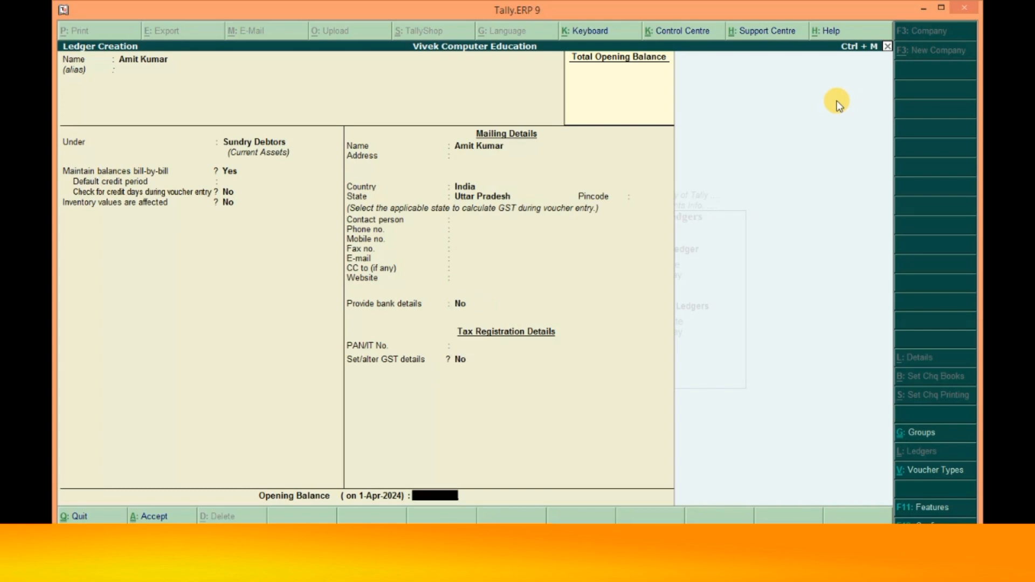
key("Return")
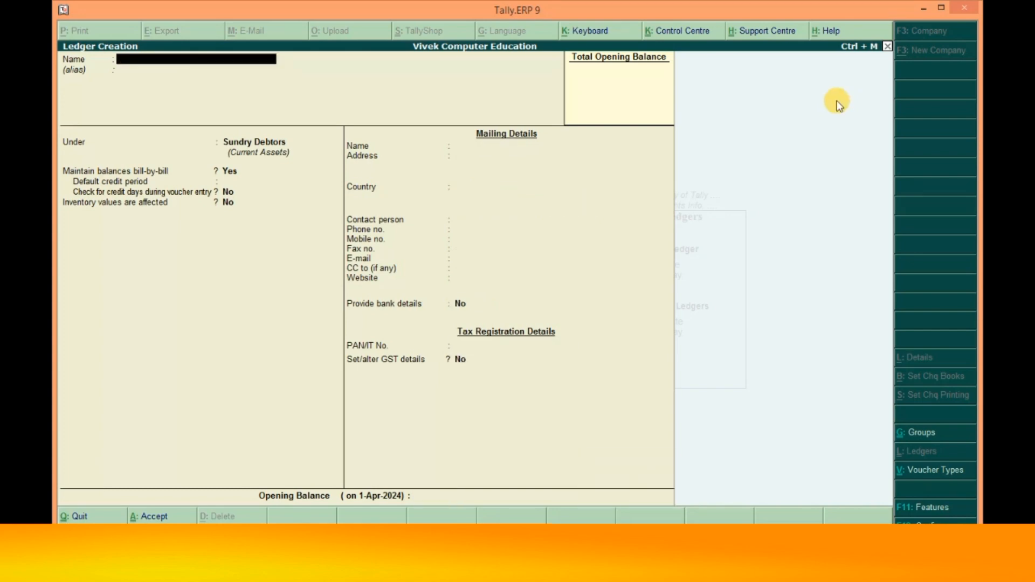
key("Escape")
key("Return")
key("Escape")
key("Escape")
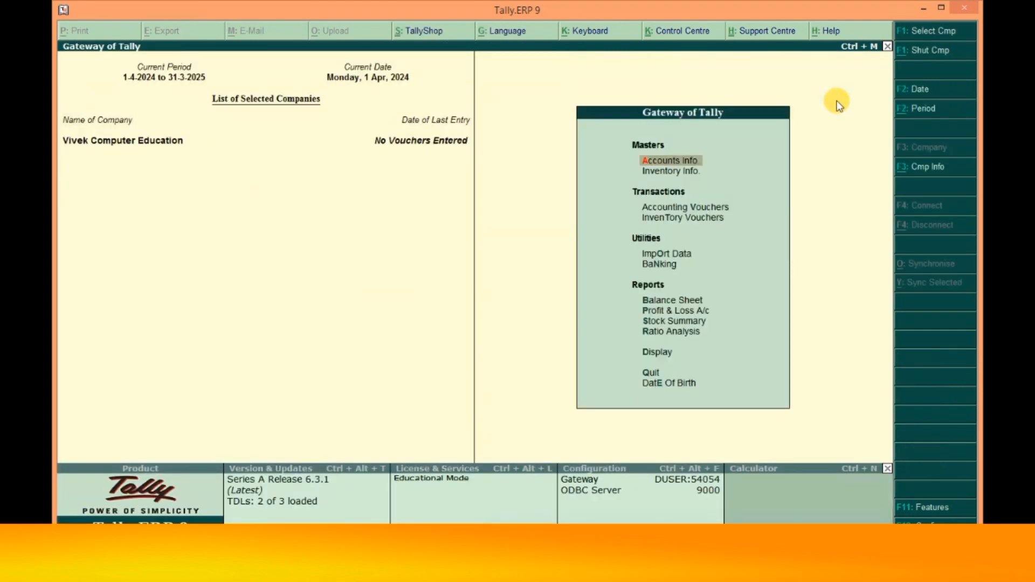
- Create a simple unit of measure with symbol Nos under Inventory Info
key("Down")
key("Return")
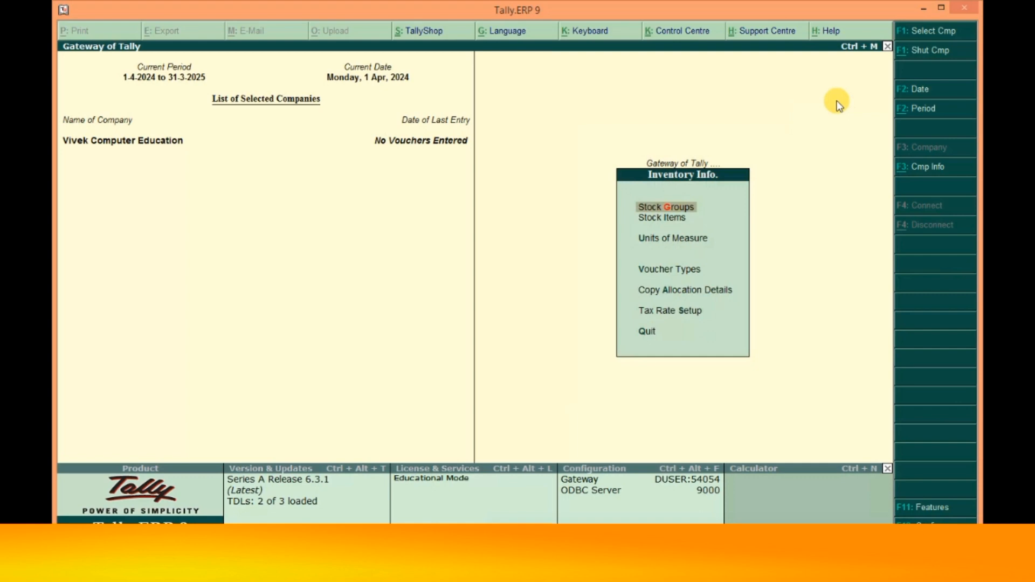
key("Down")
key("Down")
key("Return")
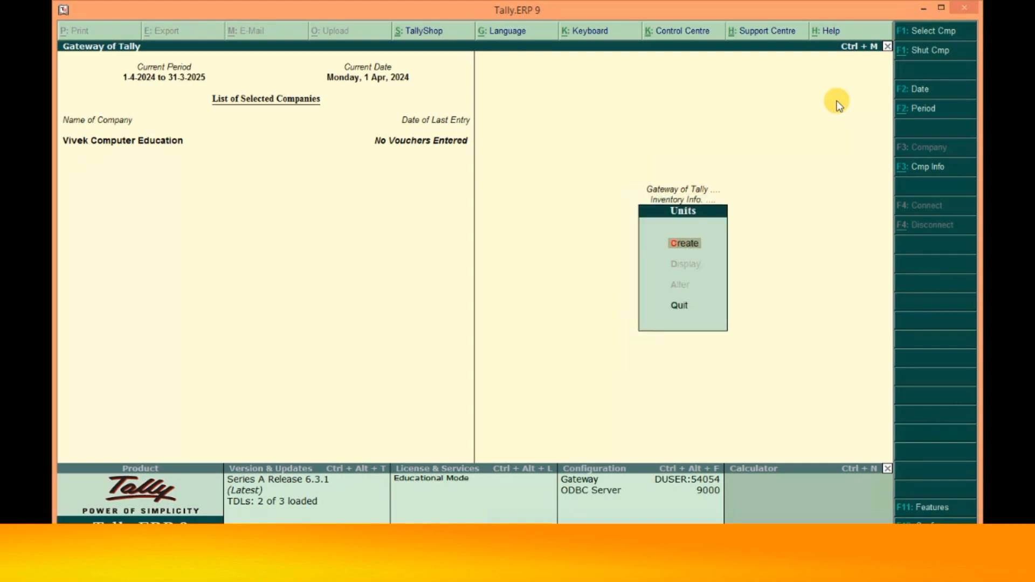
key("Return")
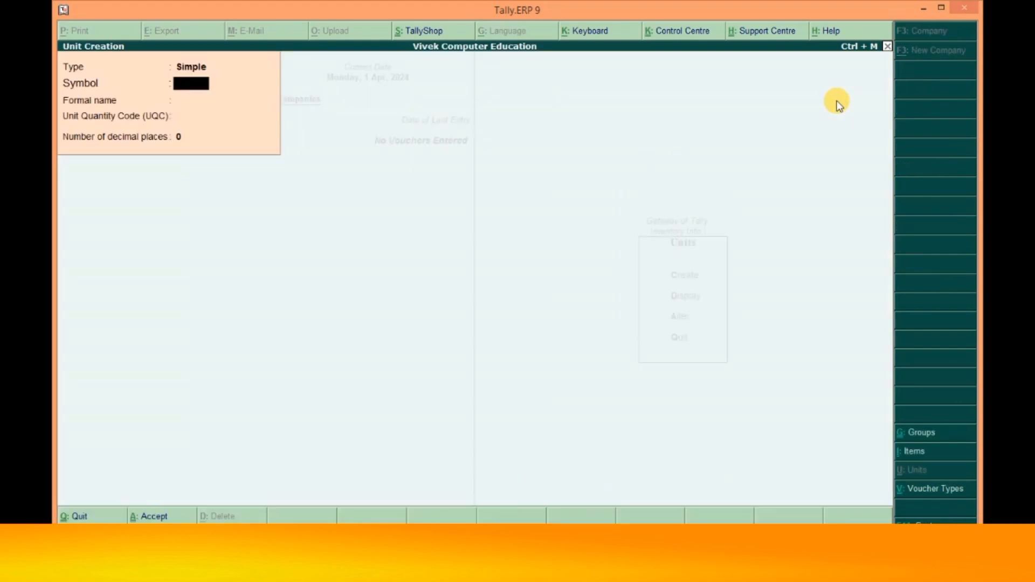
type("Nos")
key("Return")
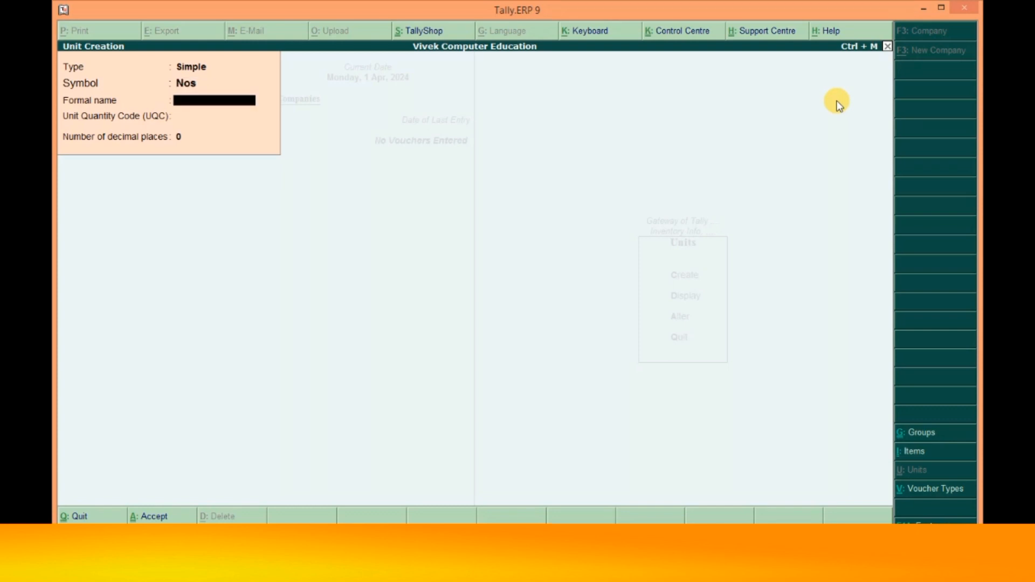
key("Return")
key("Return")
key("Return")
key("Return")
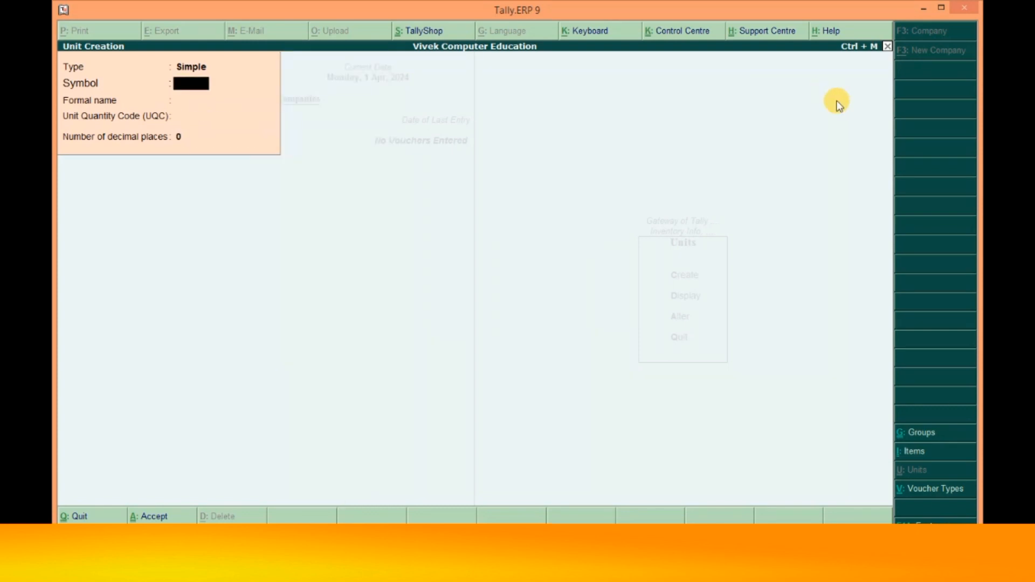
key("Escape")
key("Escape")
key("Up")
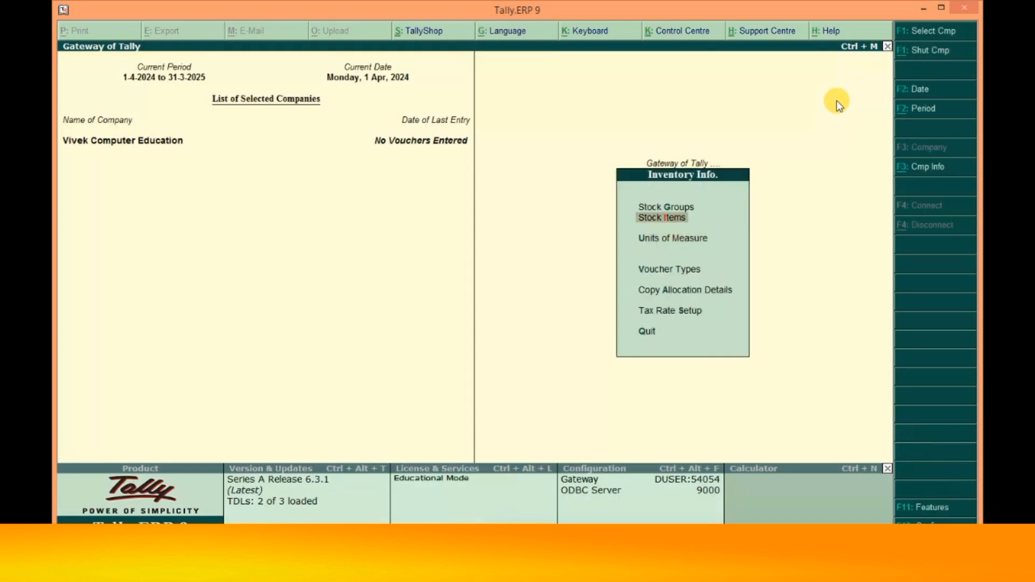
- Start a new stock item named Dell Computer under Primary
key("Return")
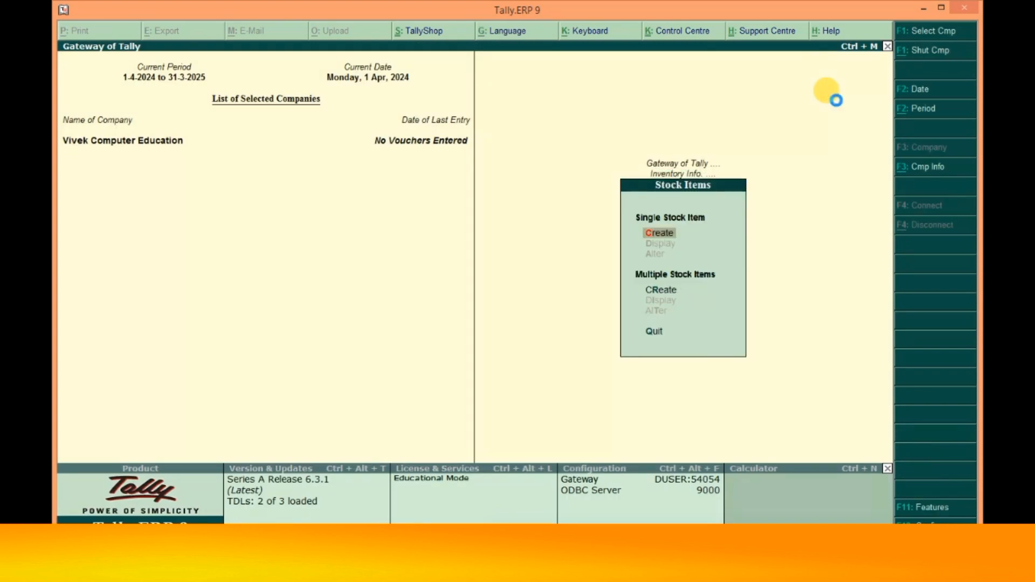
key("Return")
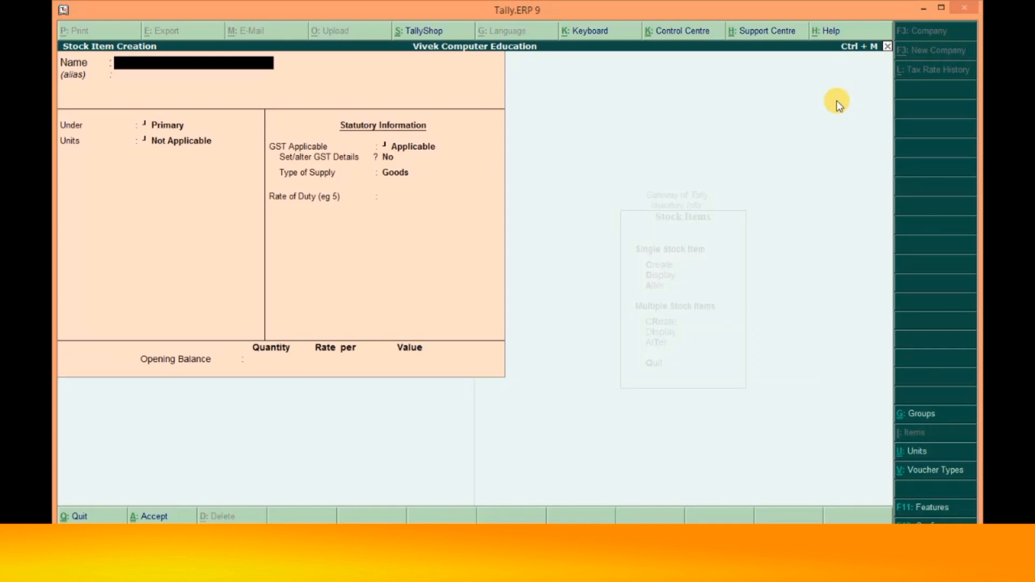
type("Dell Computer")
key("Return")
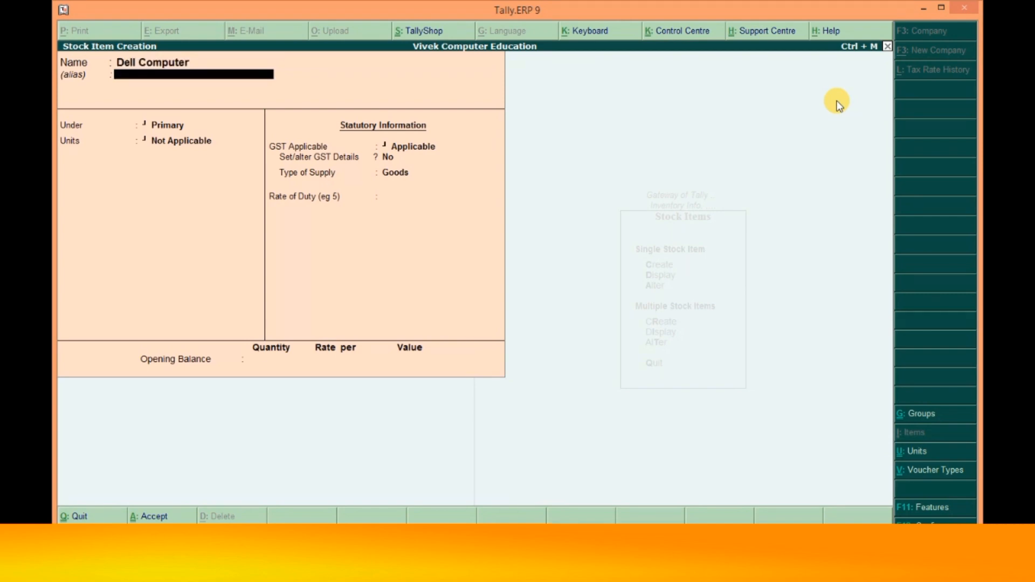
key("Return")
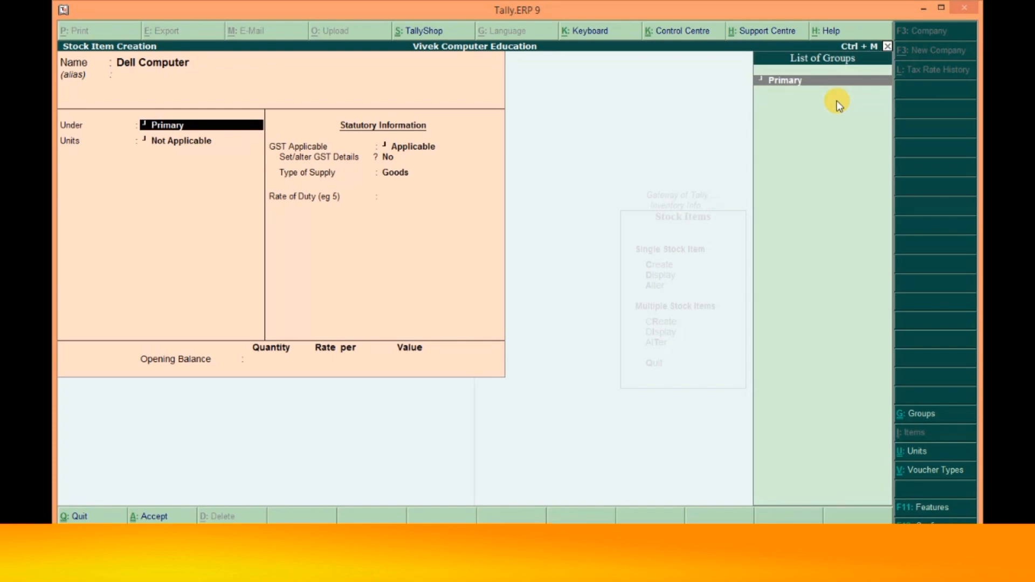
key("Return")
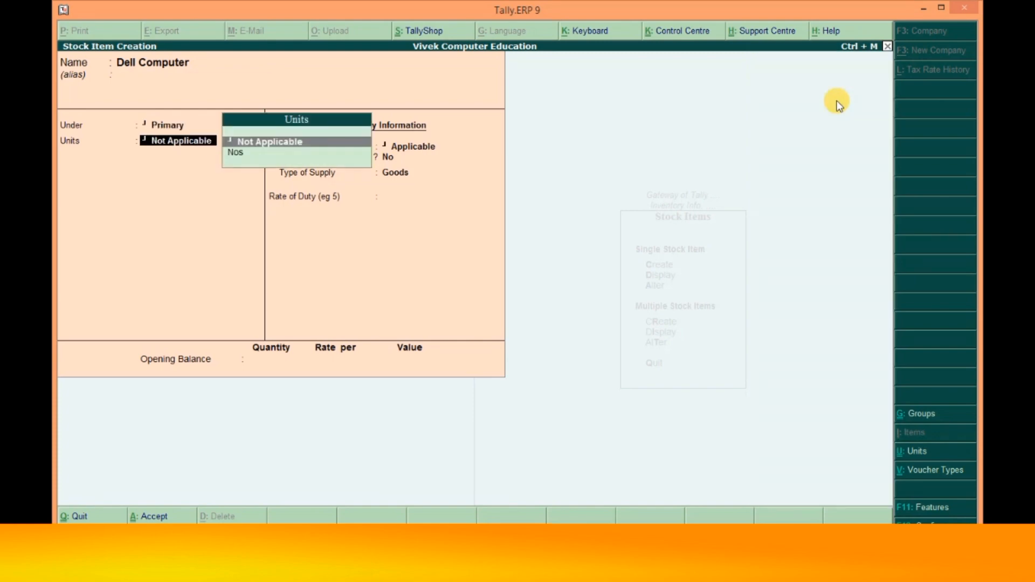
- Set the item's unit to Nos and set Set/alter GST Details to Yes
type("p")
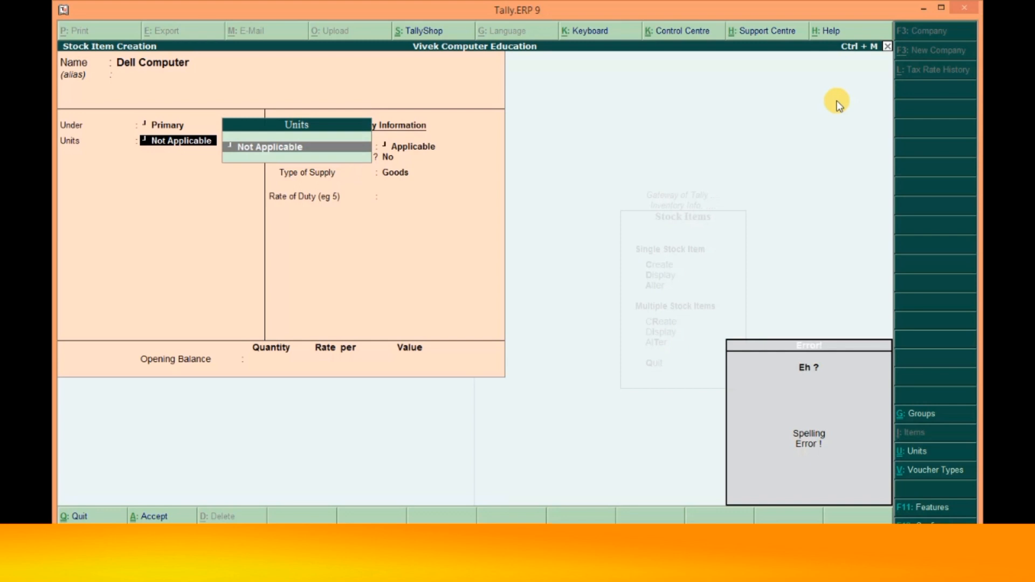
key("BackSpace")
key("Down")
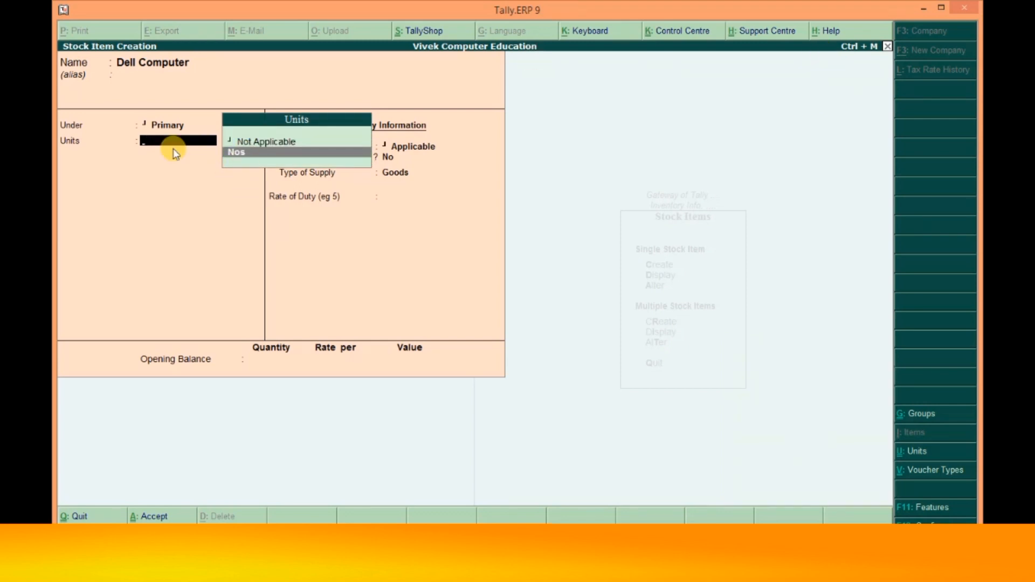
left_click(257, 154)
key("Return")
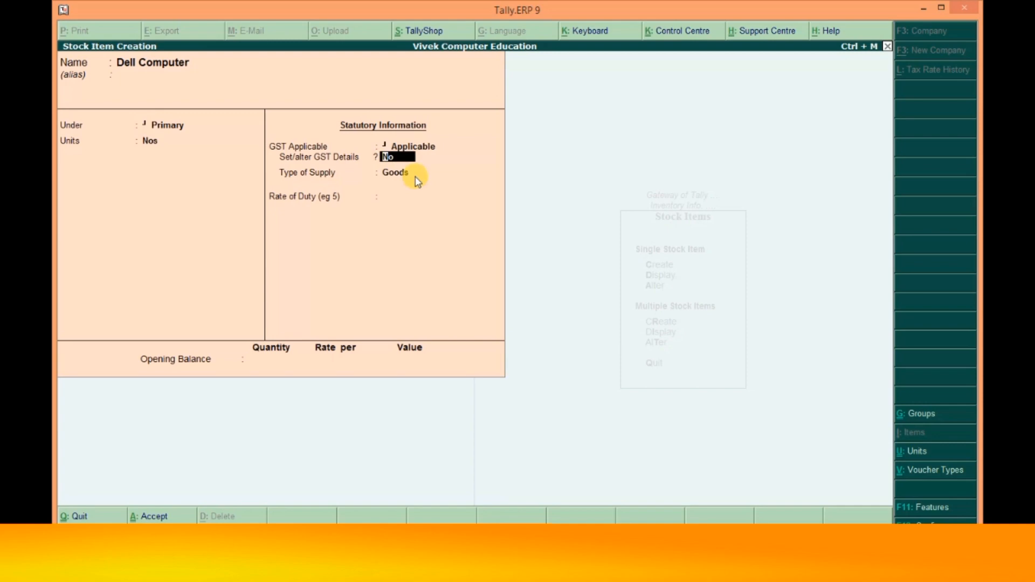
type("y")
key("Return")
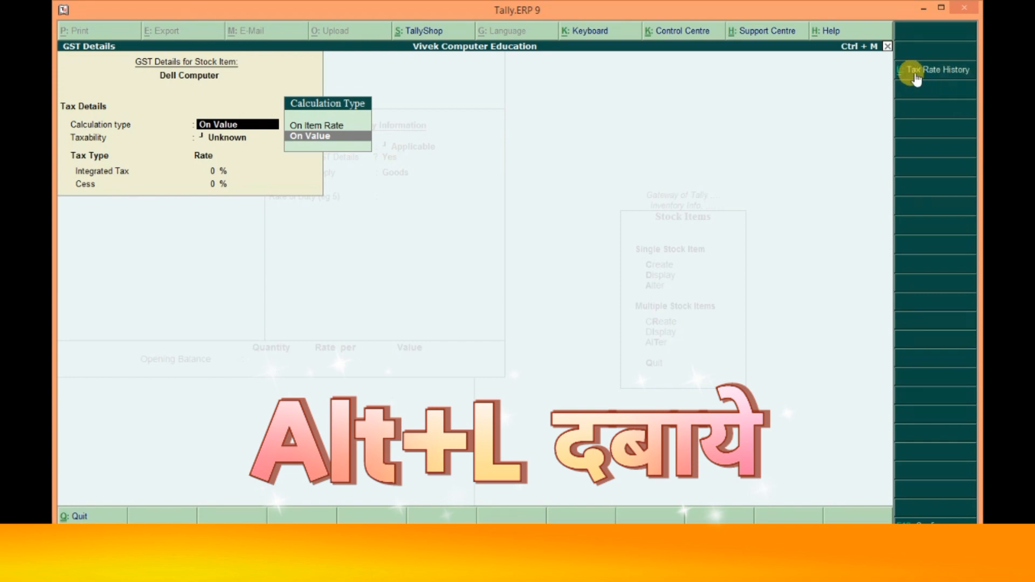
- Start a GST rate history row applicable from 1-Apr-2024
left_click(915, 76)
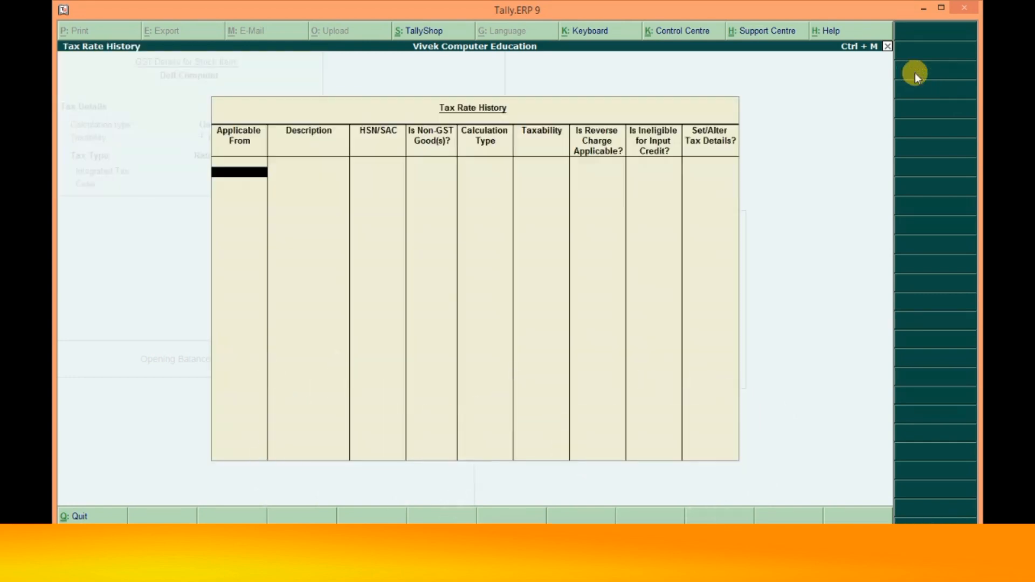
type("1")
key("Return")
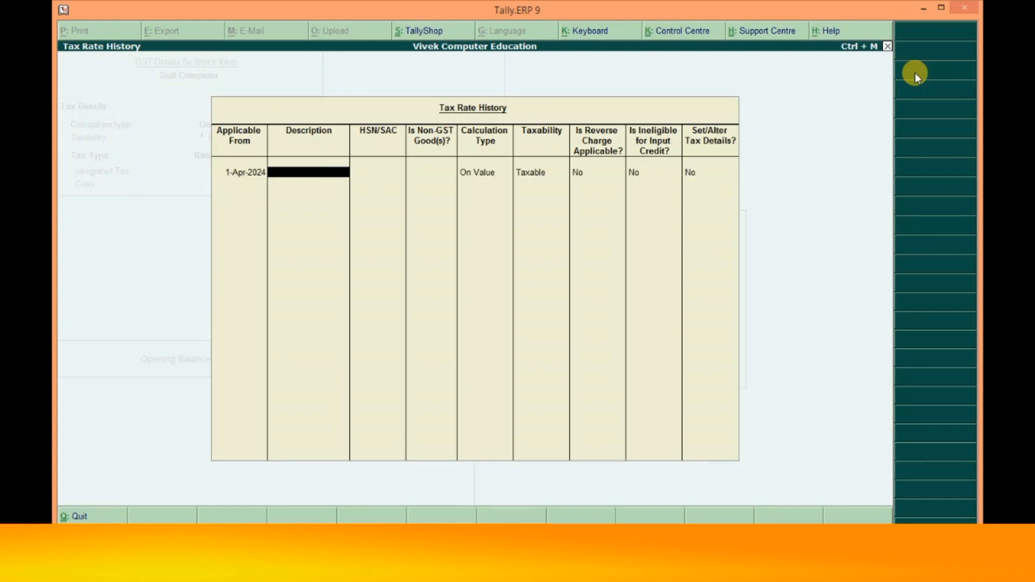
key("Return")
type("123")
key("ctrl+a")
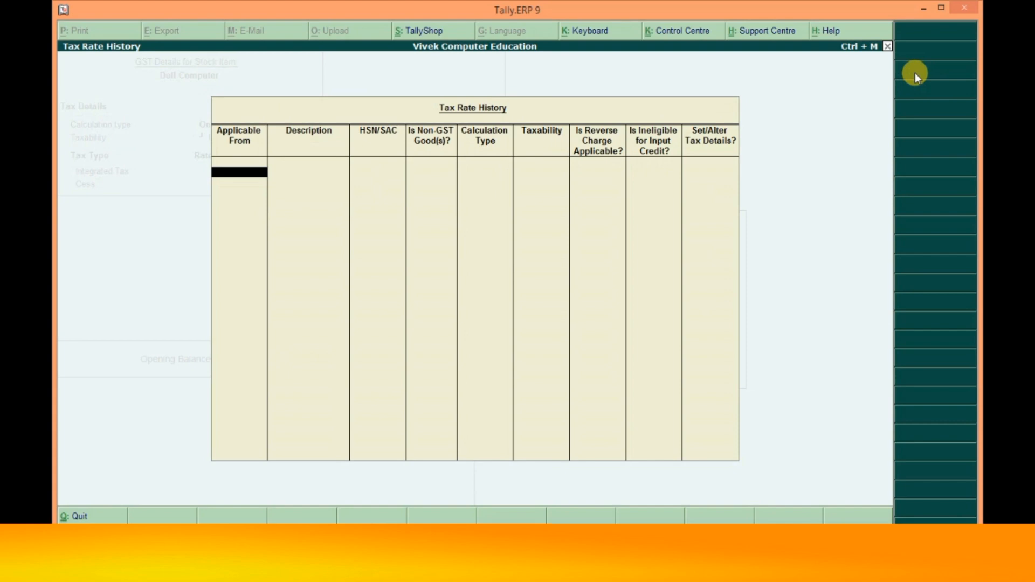
key("Return")
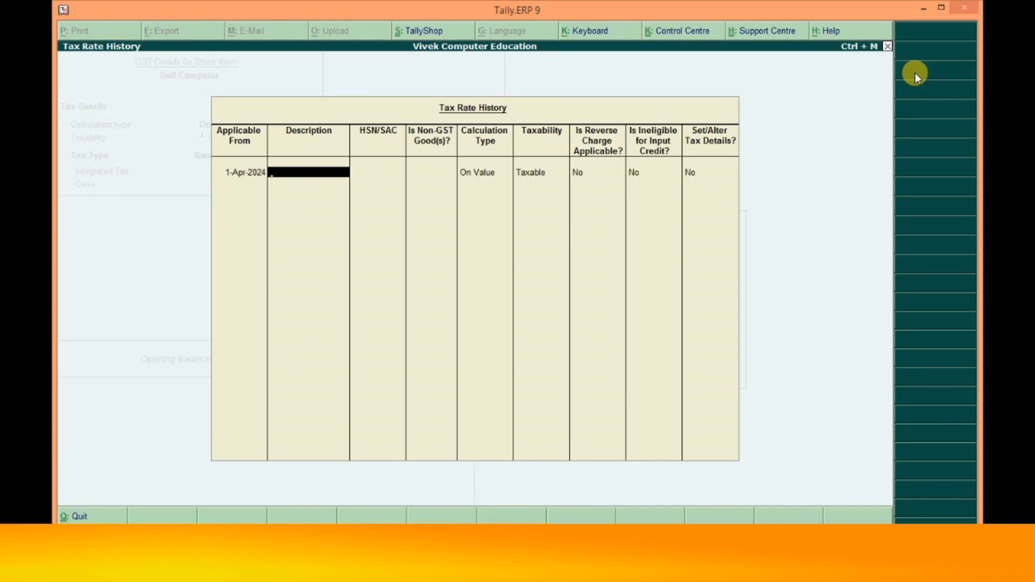
key("Return")
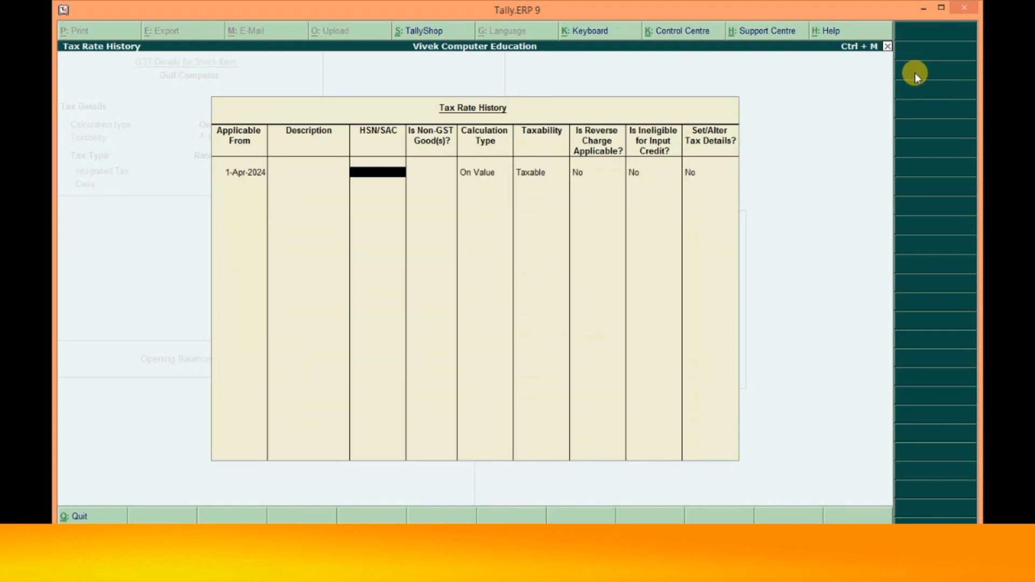
- Enter HSN/SAC 123456, mark it Taxable at 18% integrated tax, and confirm the GST details
type("123456")
key("Return")
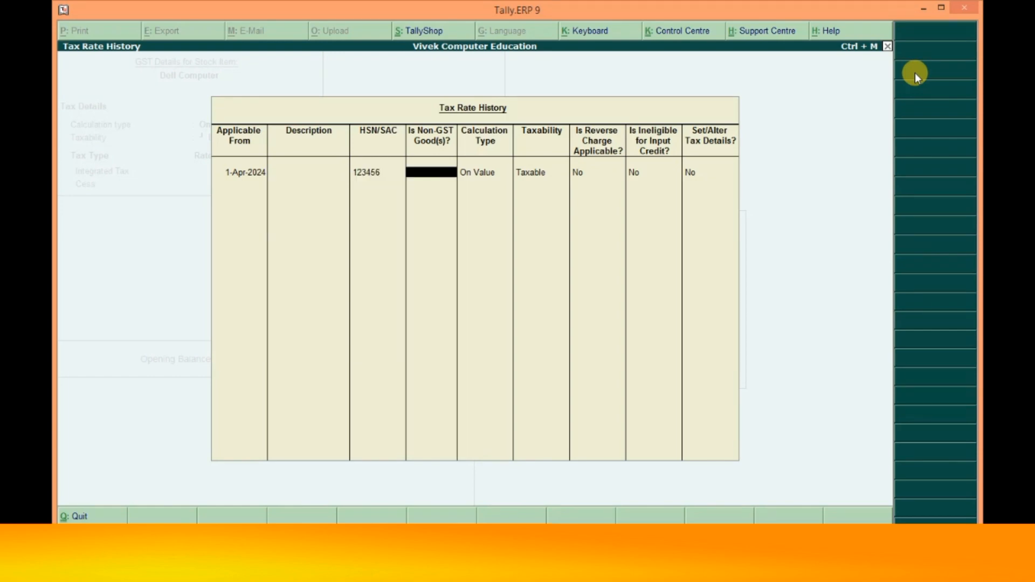
key("Return")
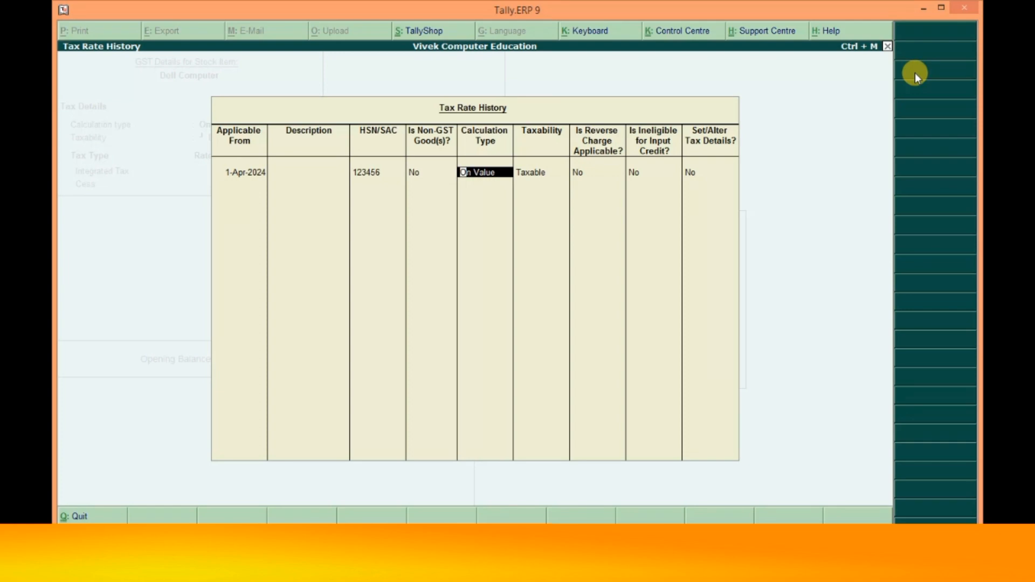
key("Return")
key("Return")
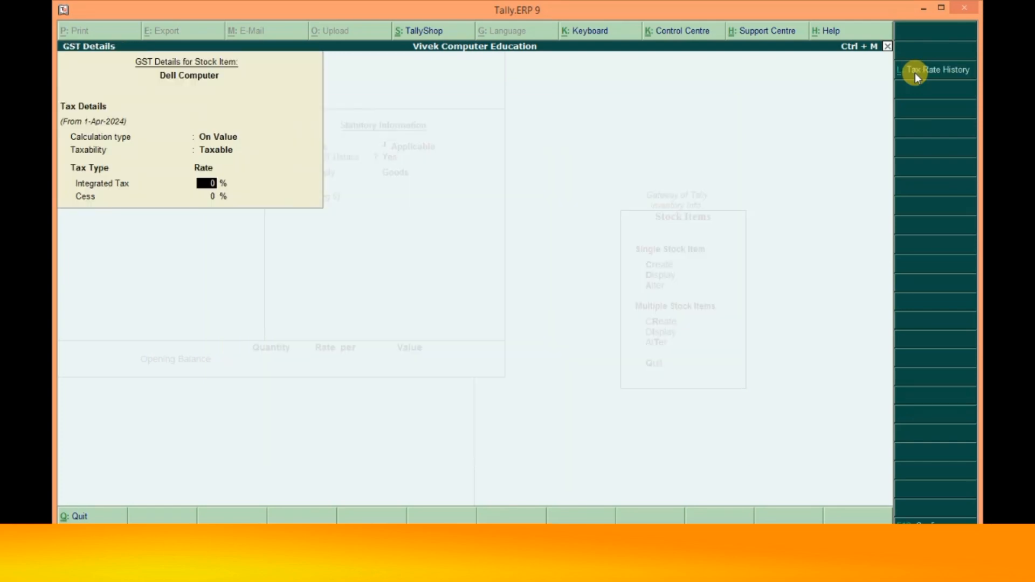
type("18")
key("Return")
key("Return")
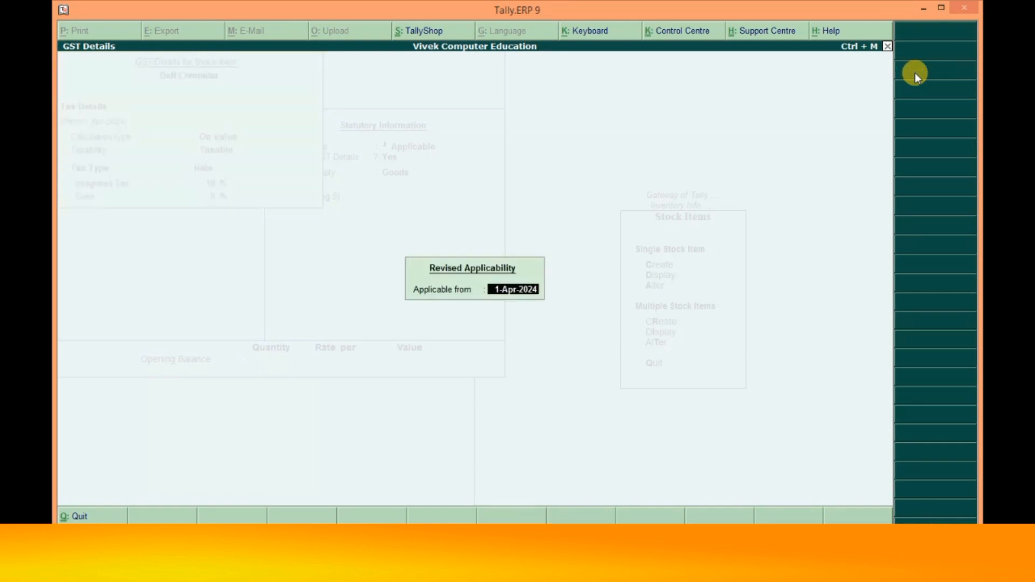
key("Return")
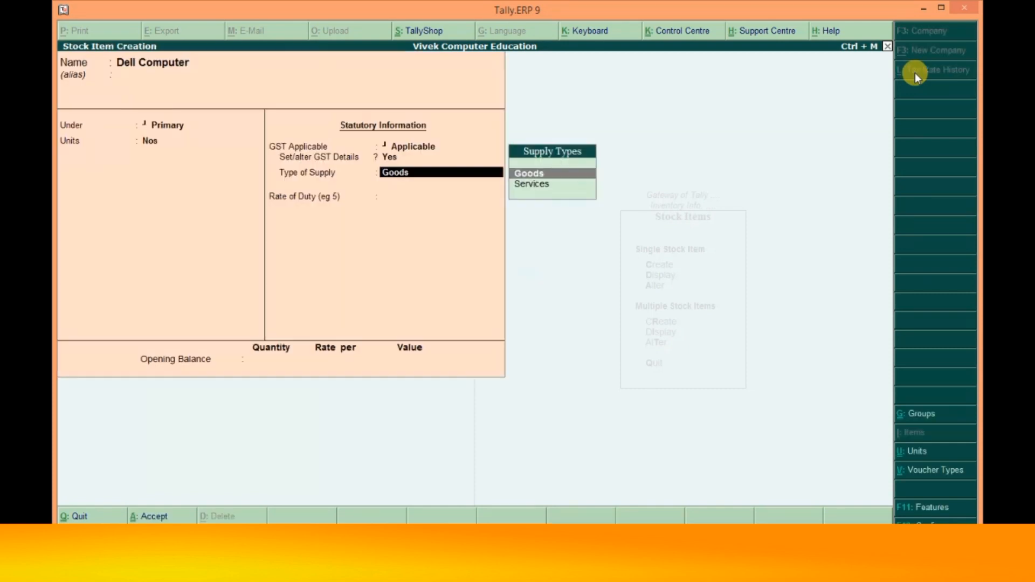
- Save Dell Computer with opening quantity 1 Nos, then go to Accounting Vouchers from the Gateway
key("Return")
key("Return")
type("1 Nos")
key("Return")
key("ctrl+a")
key("Escape")
key("Return")
key("Escape")
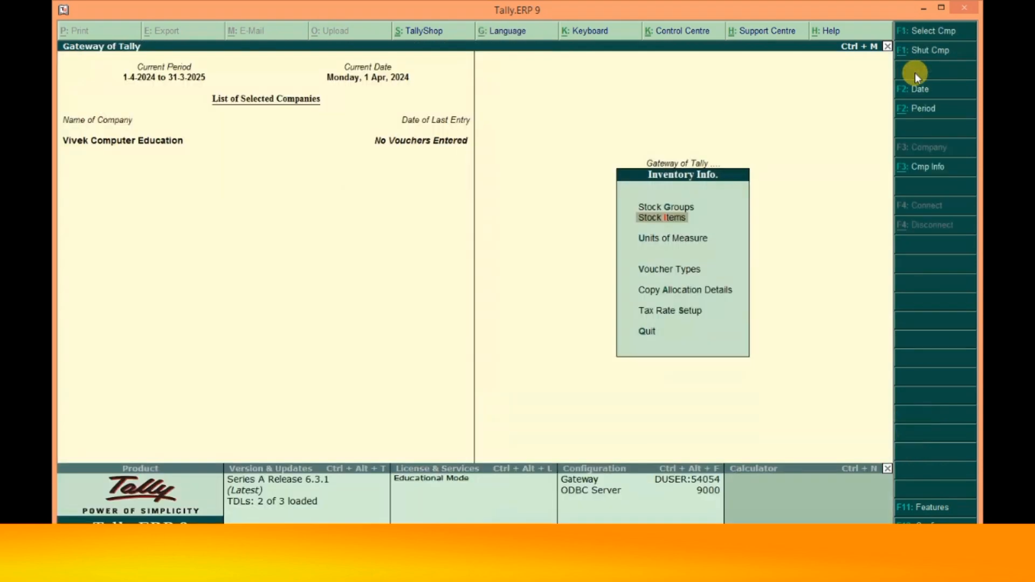
key("Escape")
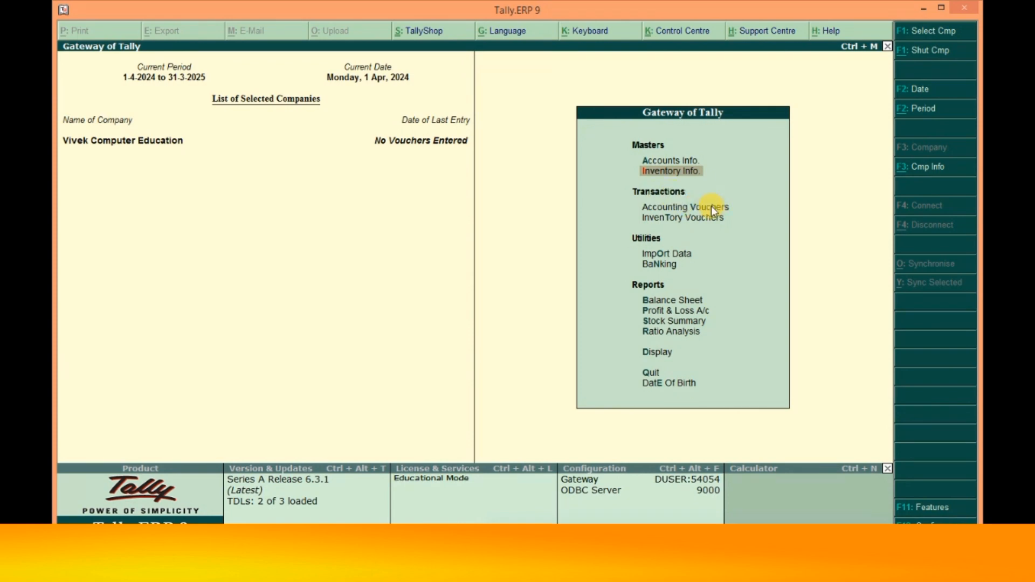
left_click(720, 210)
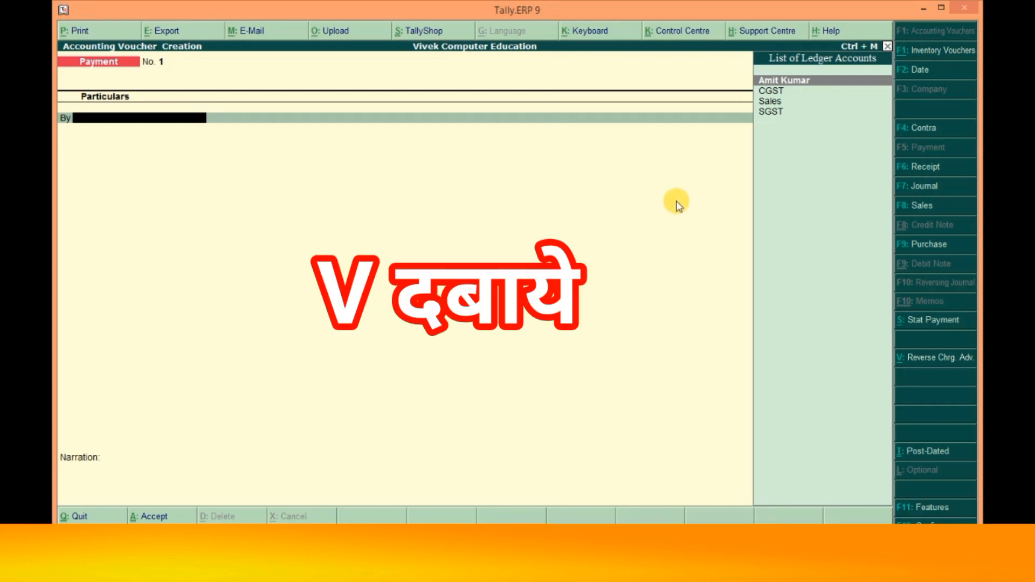
- Switch to a Sales voucher and select the customer as party account
left_click(923, 207)
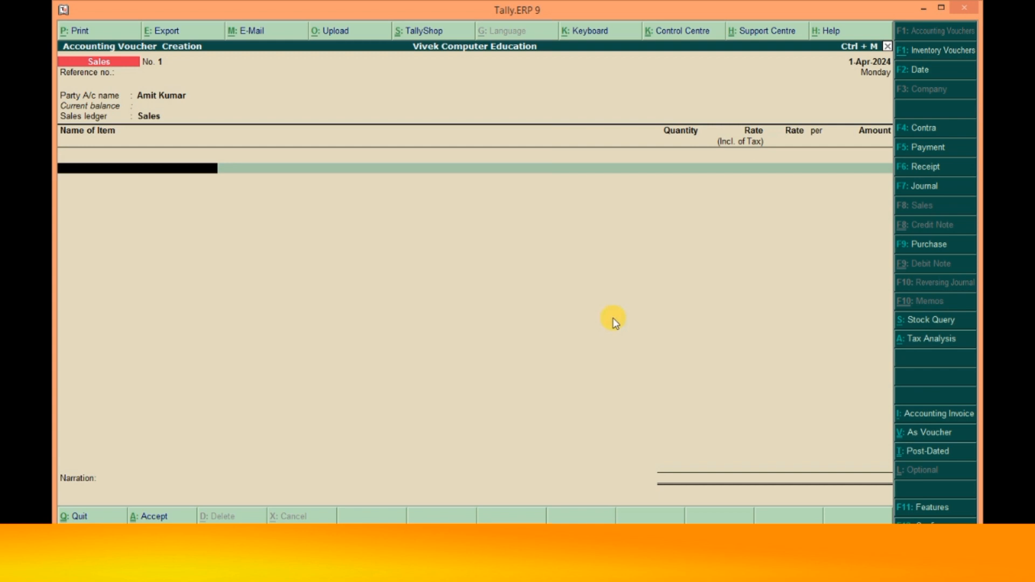
key("BackSpace")
key("BackSpace")
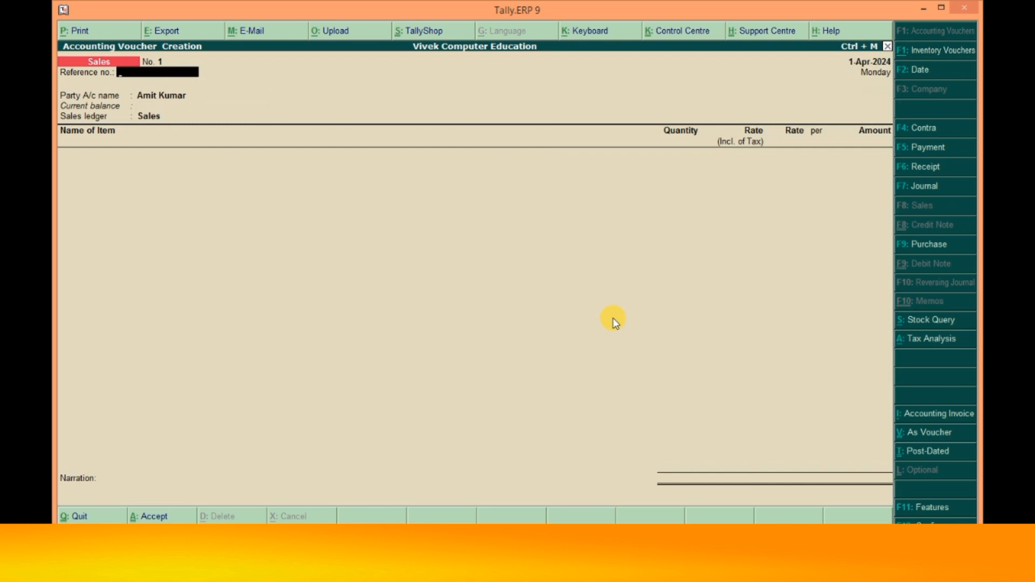
key("Return")
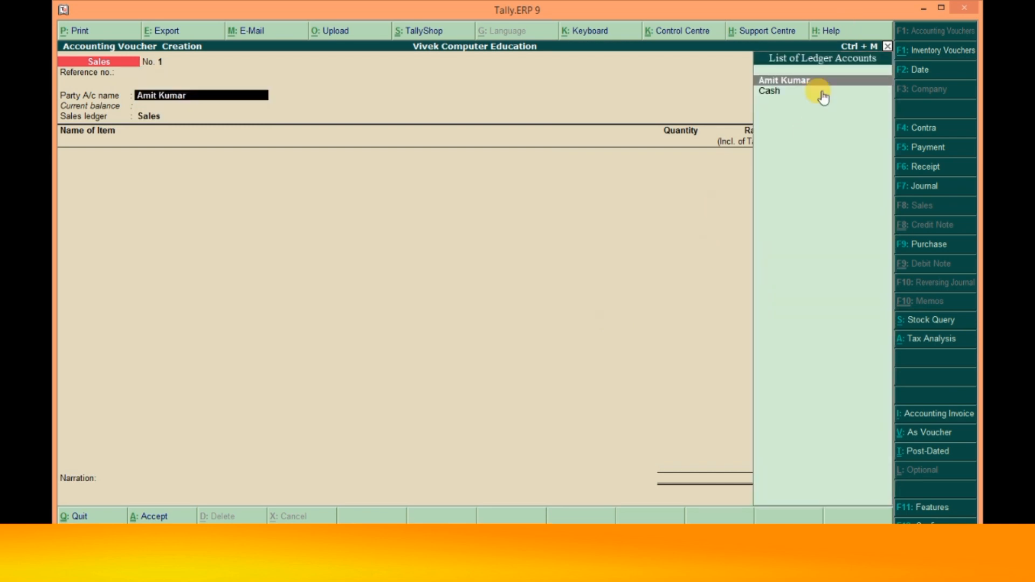
key("Return")
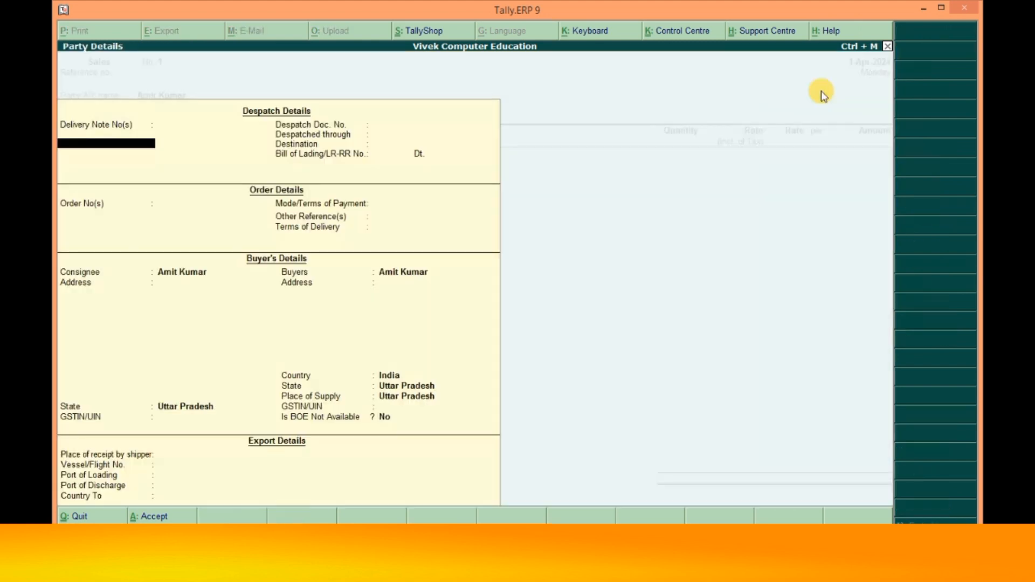
key("Return")
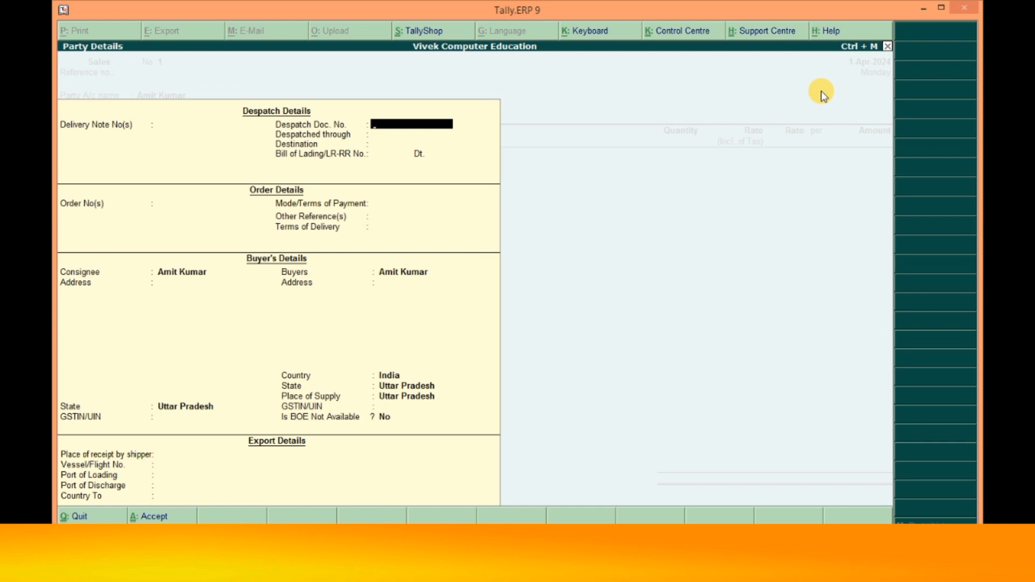
- Fill party details: delivery note 01, document AB5, by Car to Delhi, Online Payment
key("BackSpace")
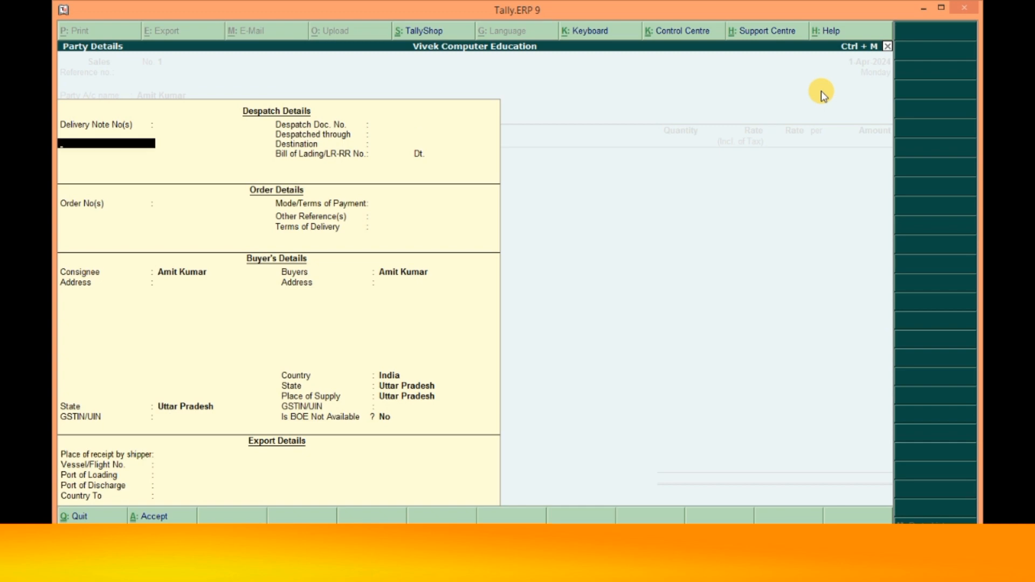
type("01")
key("Return")
key("Return")
key("Return")
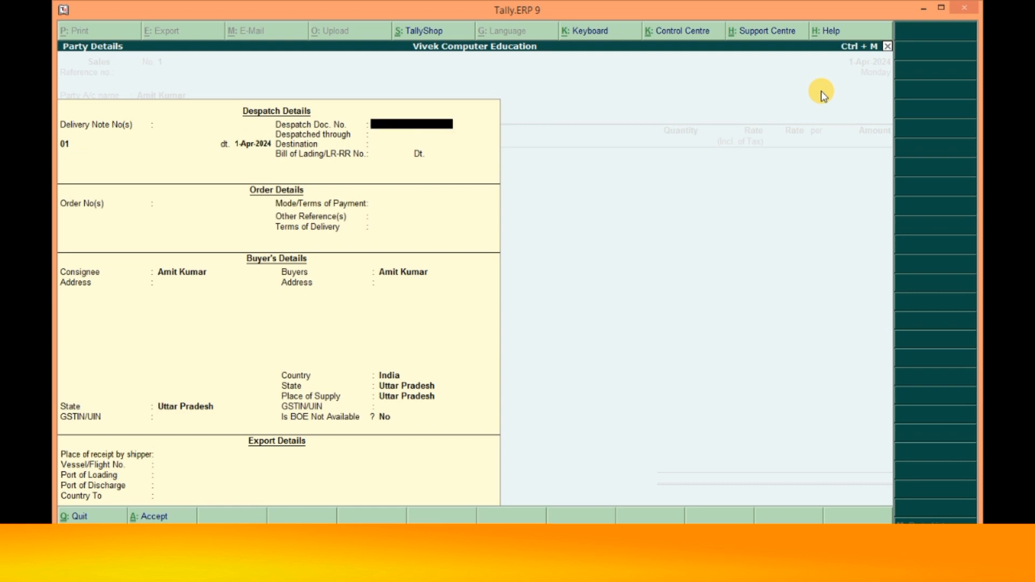
type("AB5")
key("Return")
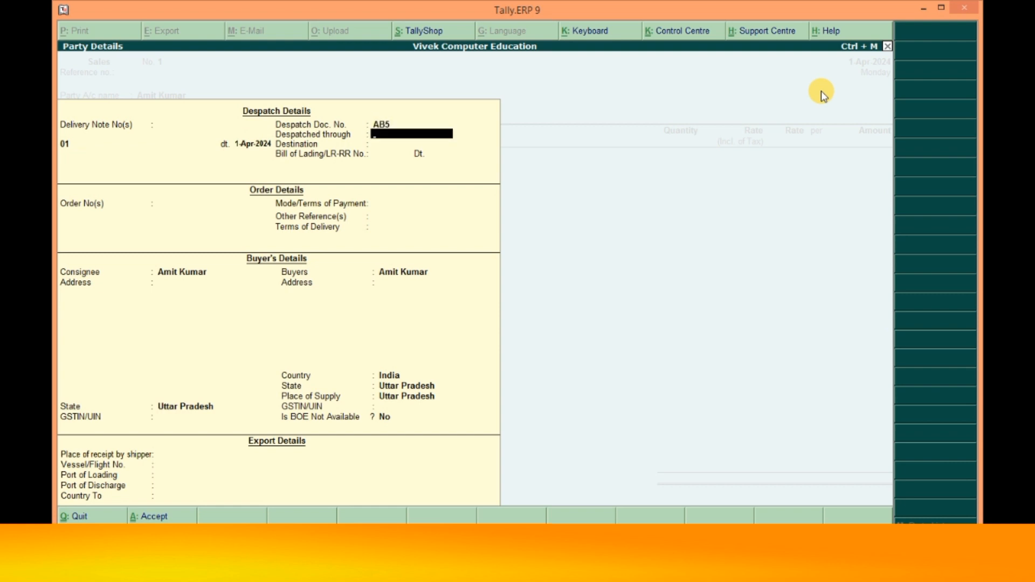
type("Car")
key("Return")
type("Delhi")
key("Return")
type("Online Payment")
key("Return")
key("Return")
key("Return")
key("Return")
key("Return")
key("Return")
key("Return")
key("Return")
key("Return")
key("Return")
key("Return")
key("Return")
key("Return")
key("Return")
key("Return")
key("Return")
key("Return")
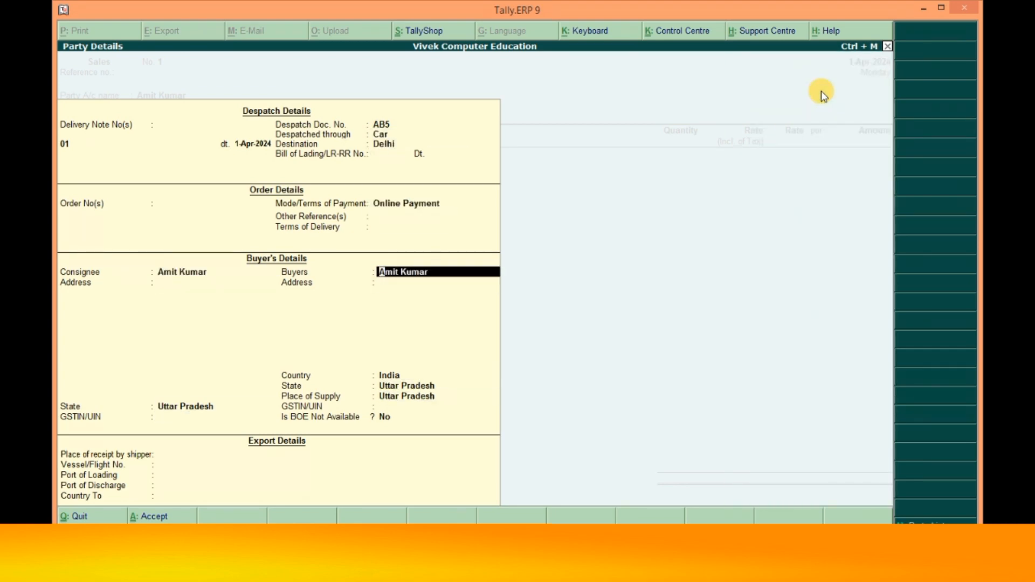
key("Return")
key("Return")
- Choose the Sales ledger and Dell Computer as the sold item
key("Return")
key("Down")
key("Return")
- Bill 1 Nos at 38,000 and add CGST and SGST lines for a 44,840.00 total
key("Return")
type("1")
key("Return")
type("38000")
key("Return")
key("Return")
key("Return")
type("S")
key("Return")
key("Return")
type("Sg")
key("Return")
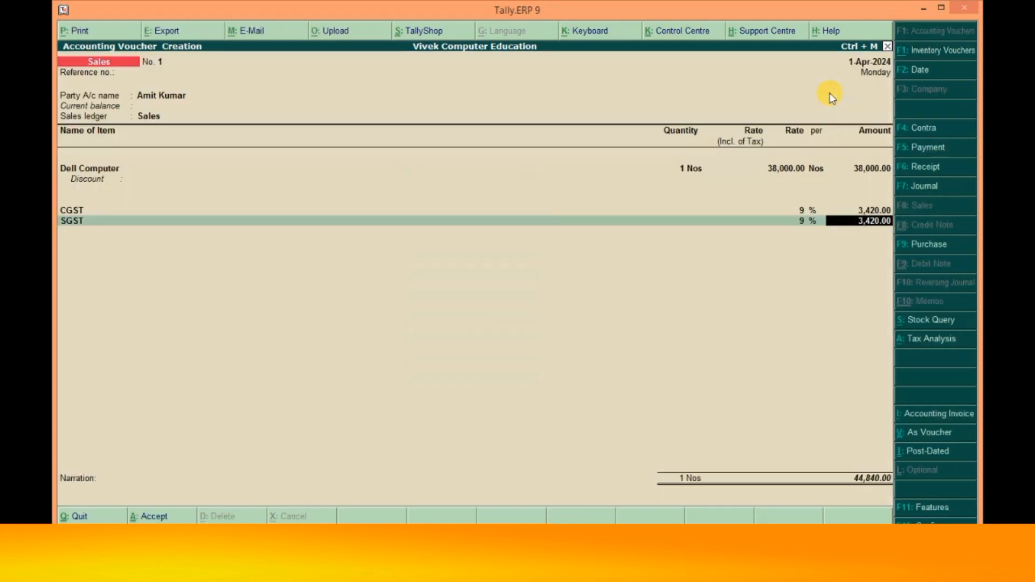
key("Return")
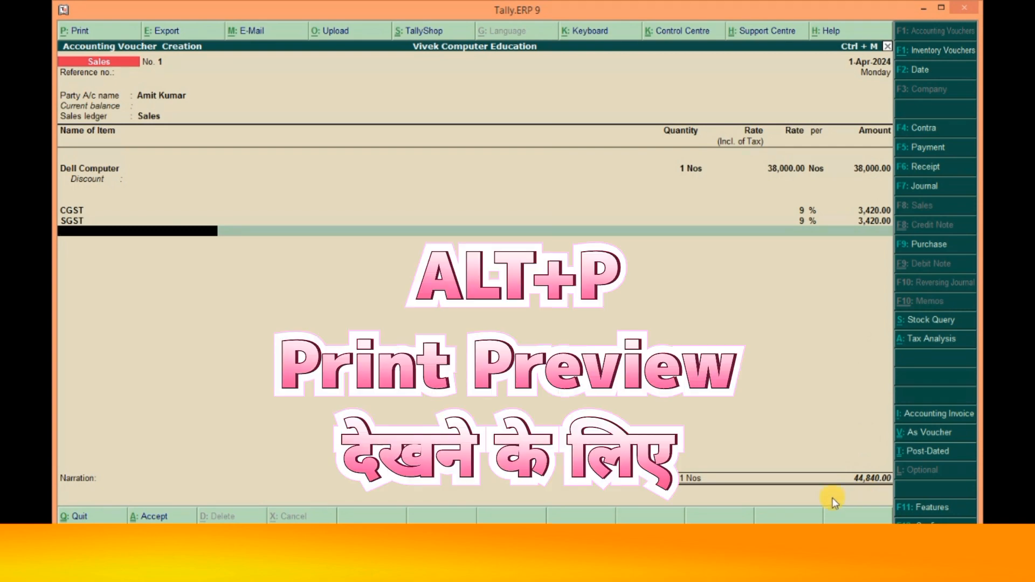
- Open a print preview of the Sales voucher as a Tax Invoice with Alt+P
key("alt+p")
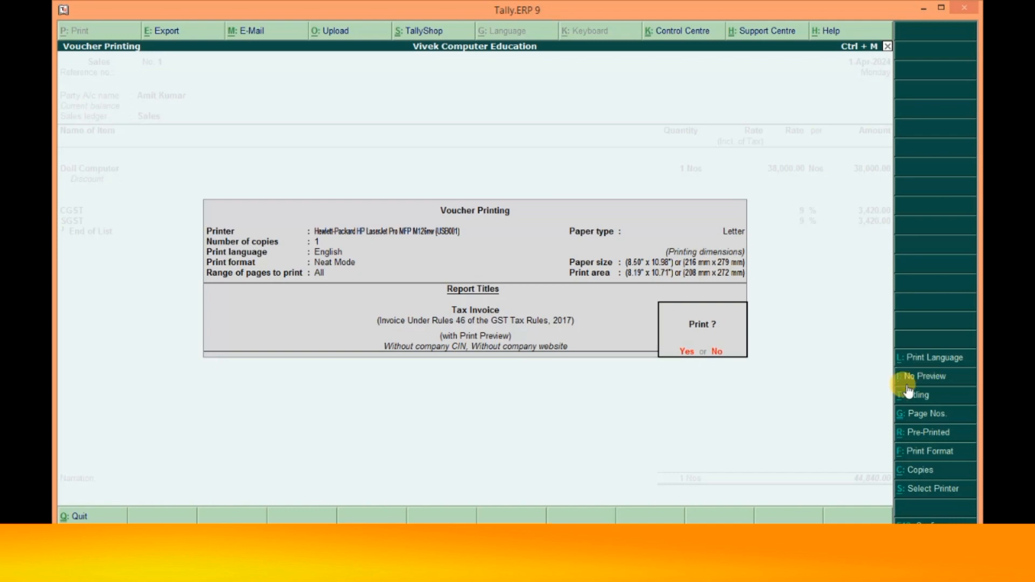
left_click(743, 215)
left_click(743, 215)
left_click(743, 215)
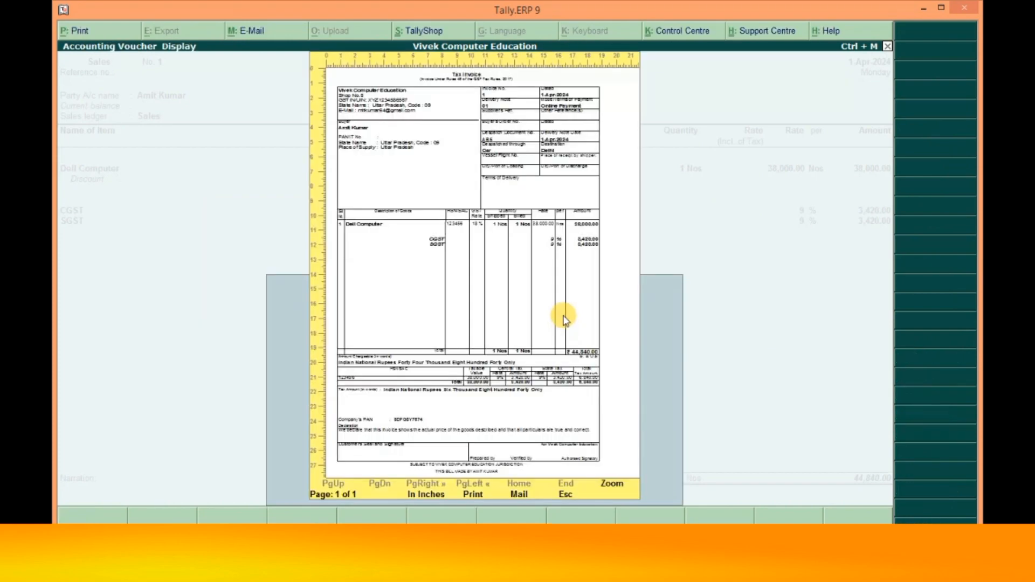
- Zoom the Tax Invoice preview to show the ₹44,840.00 total, amount in words and CGST/SGST summary
key("alt+z")
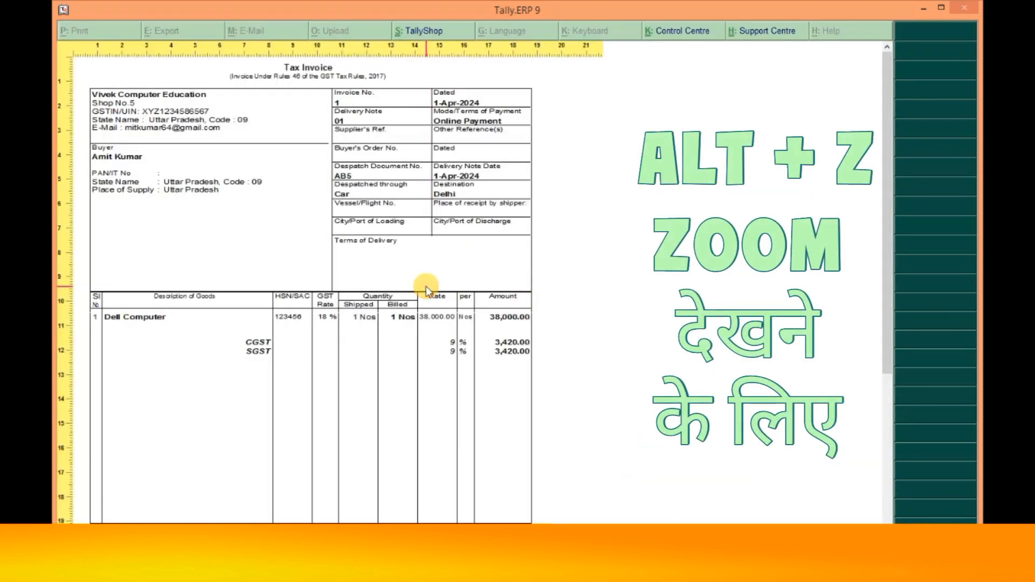
scroll(425, 291, "down", 1)
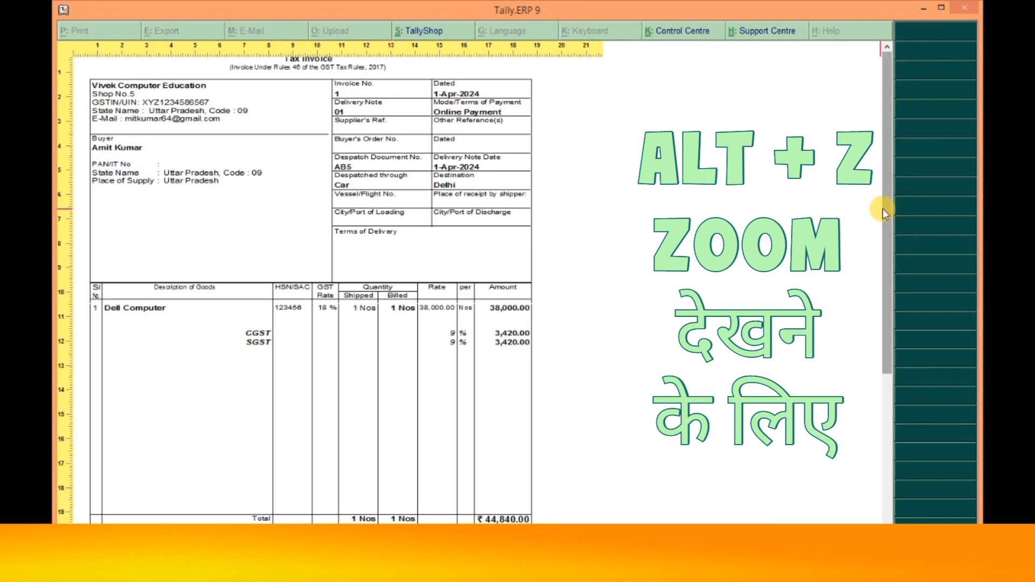
scroll(881, 208, "down", 2)
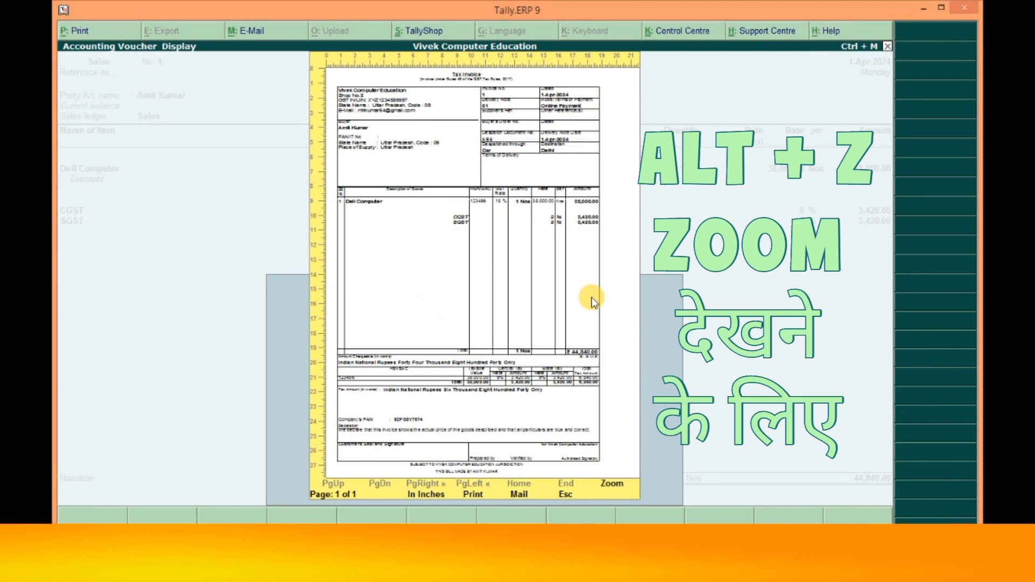
key("alt+z")
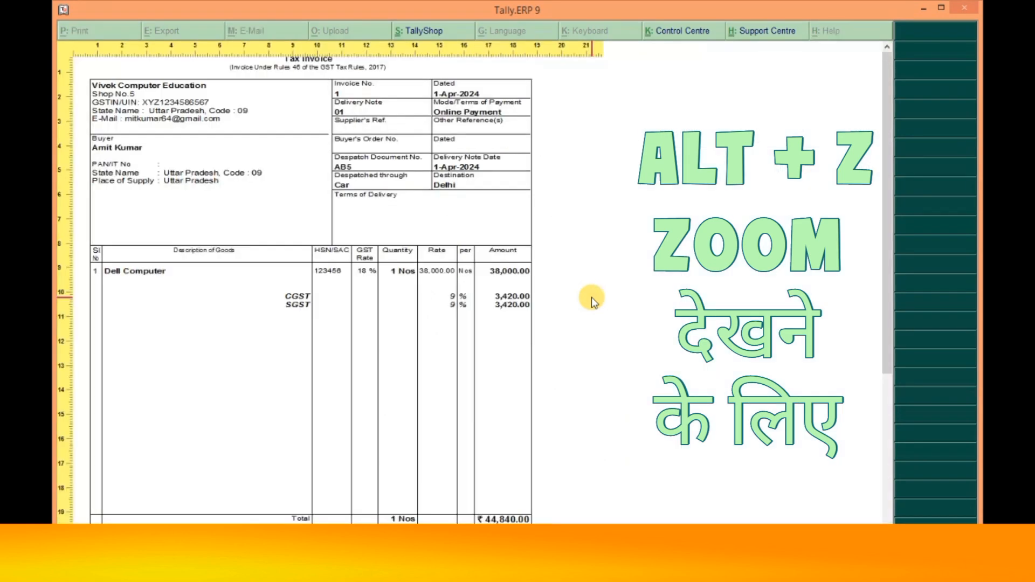
scroll(590, 296, "down", 1)
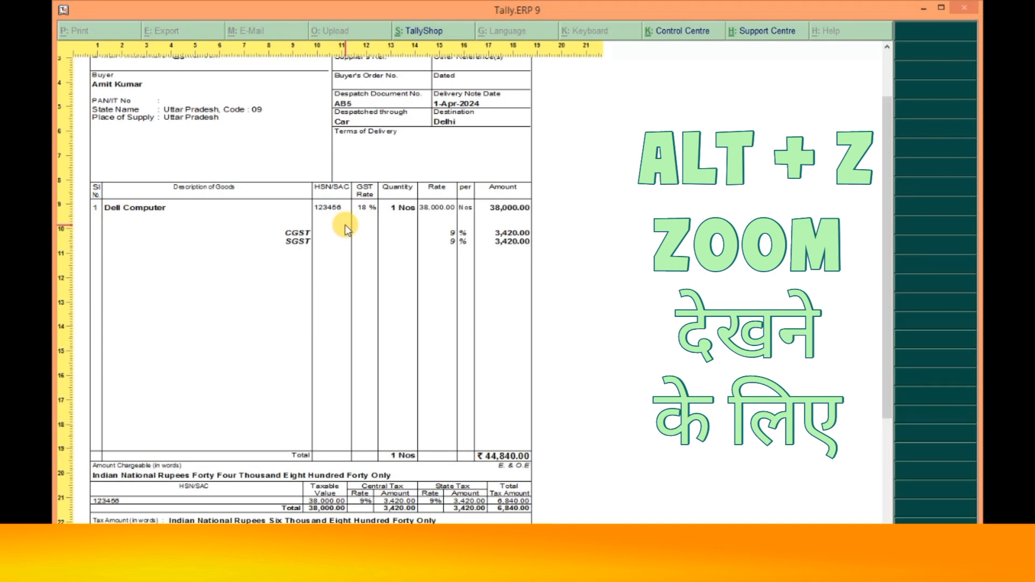
scroll(345, 229, "up", 5)
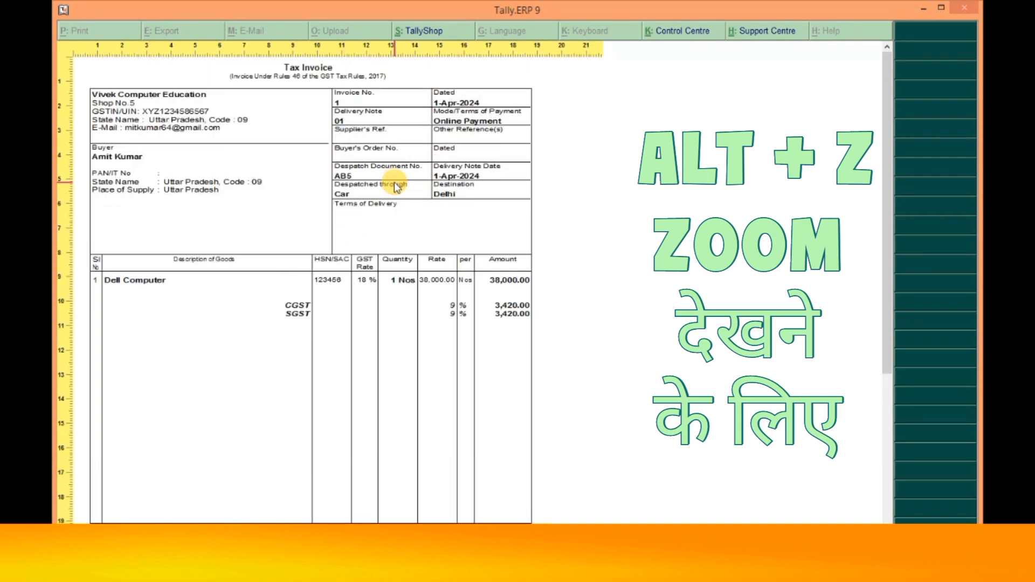
key("alt+z")
key("alt+z")
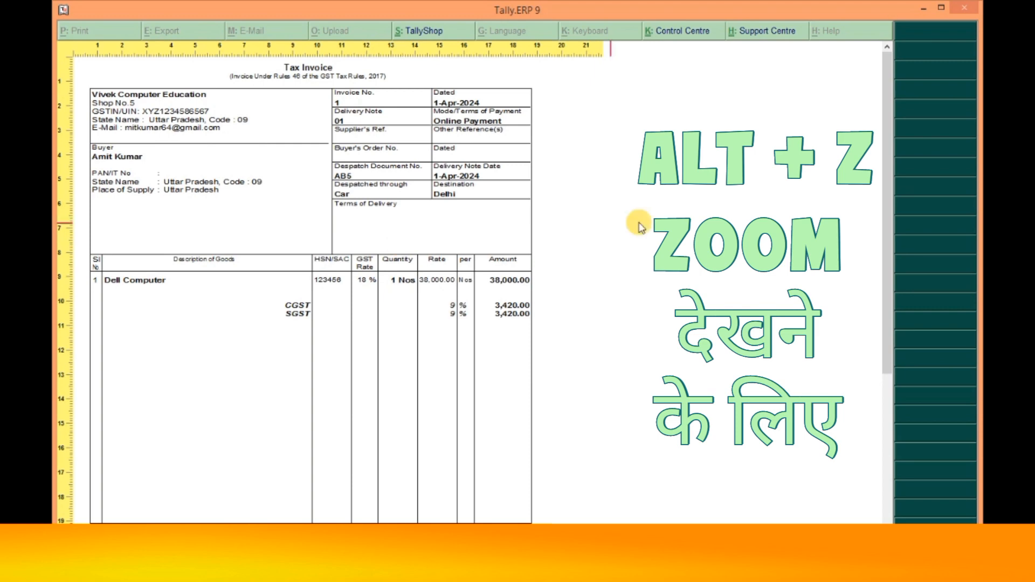
left_click_drag(887, 175, 887, 369)
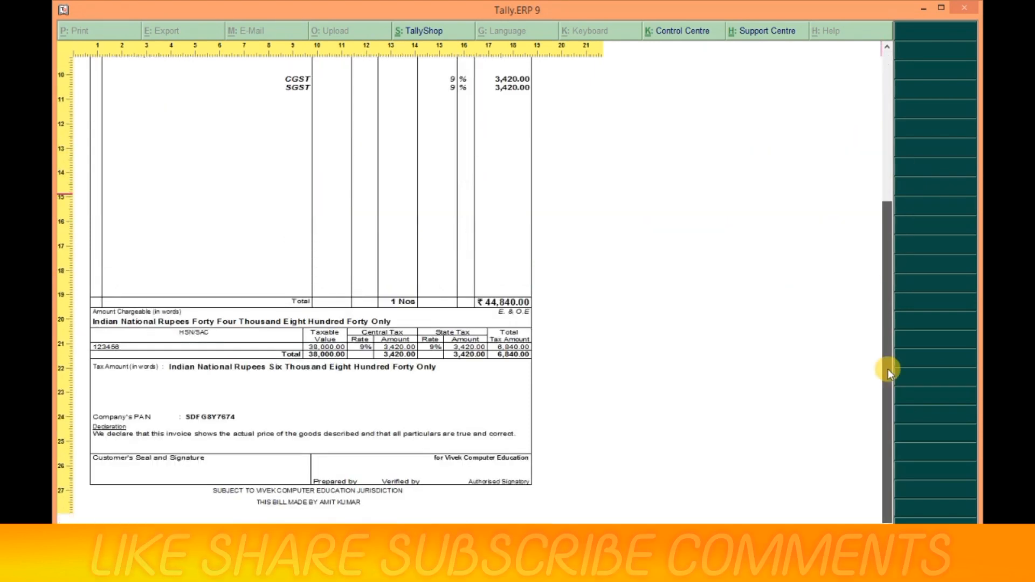